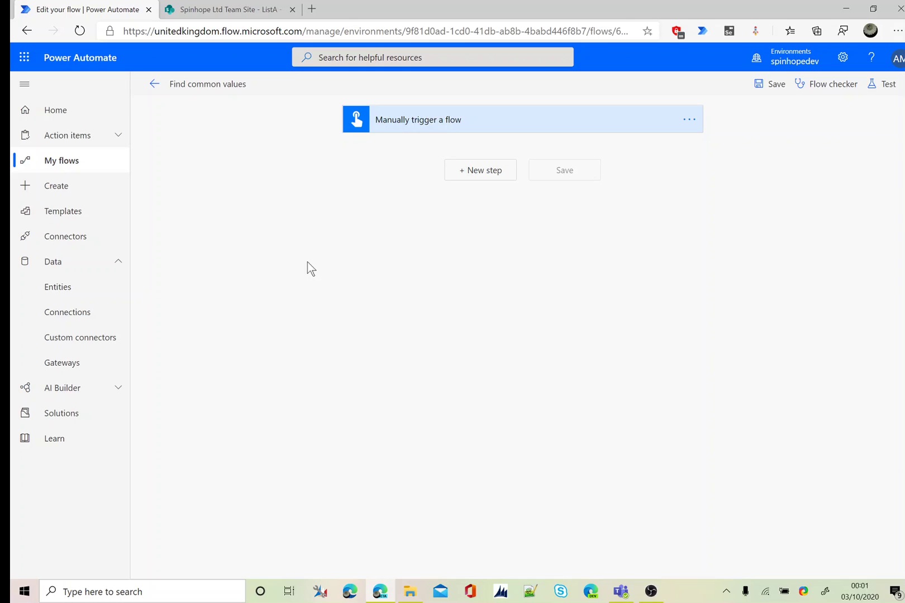
In SharePoint, compare ListA's and ListB's items, ending on ListB's six items.
click(247, 9)
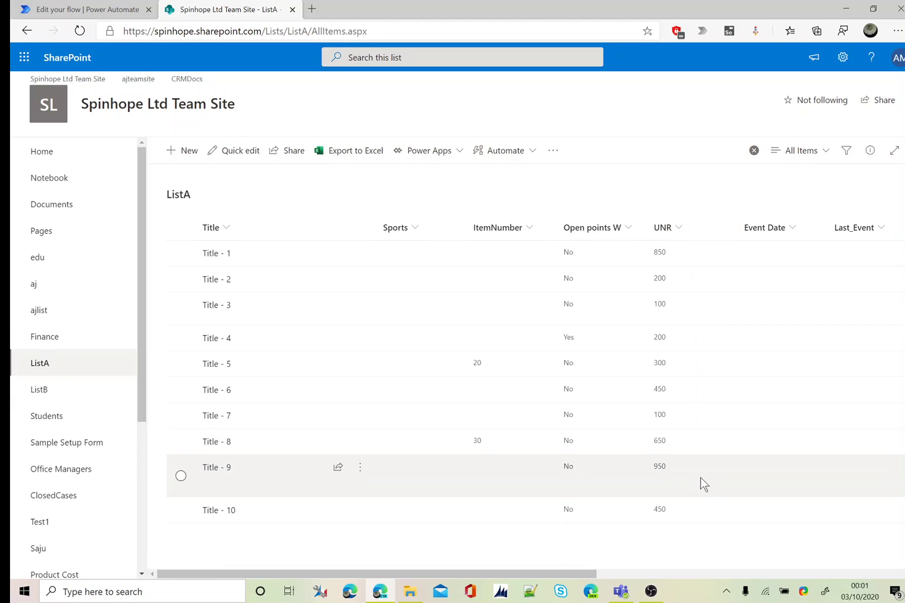
click(39, 390)
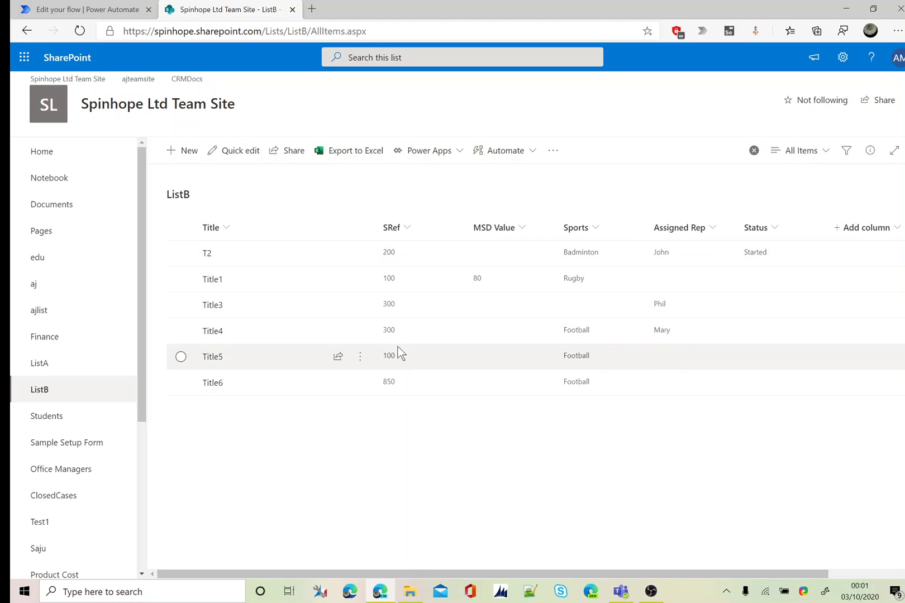
click(42, 364)
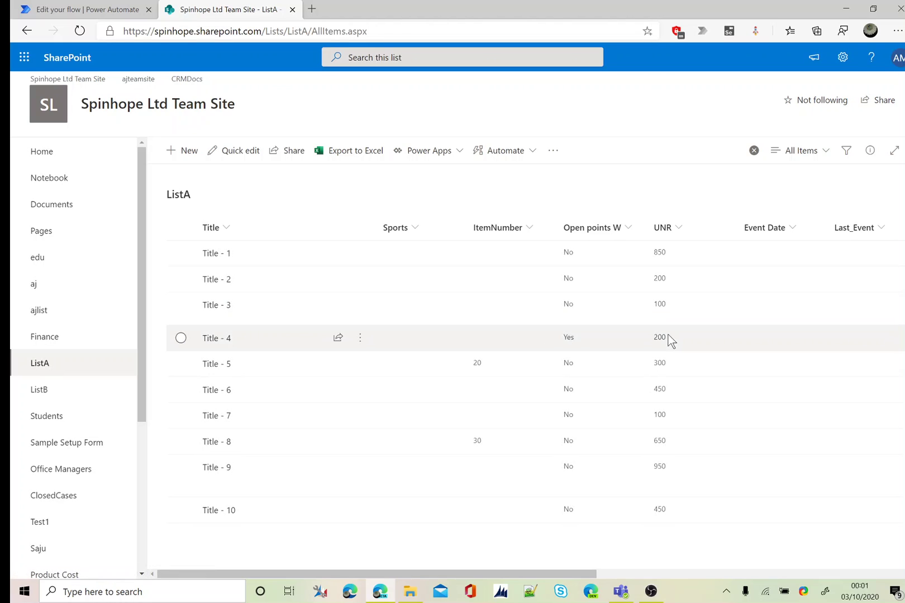
click(41, 391)
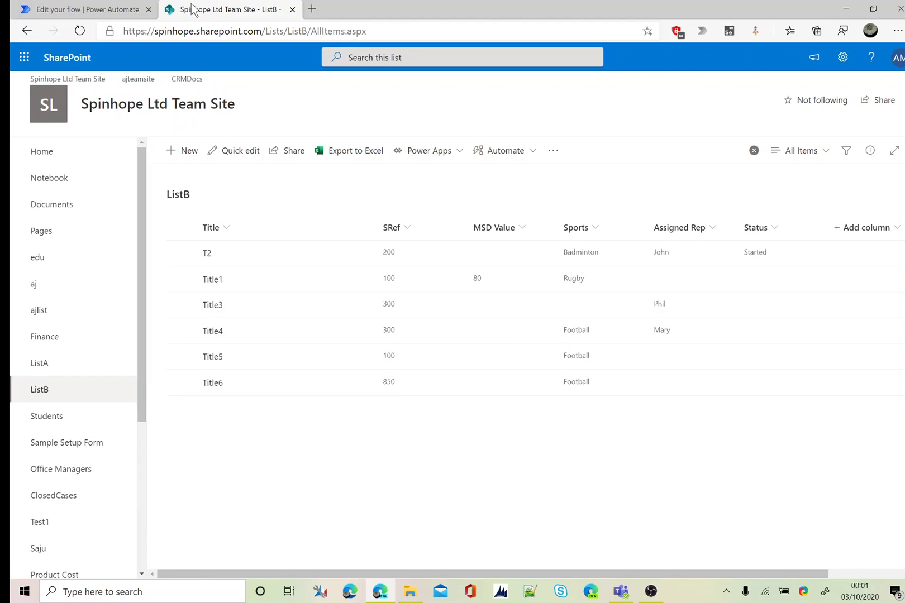
Add a SharePoint Get items action after the flow's trigger.
click(94, 12)
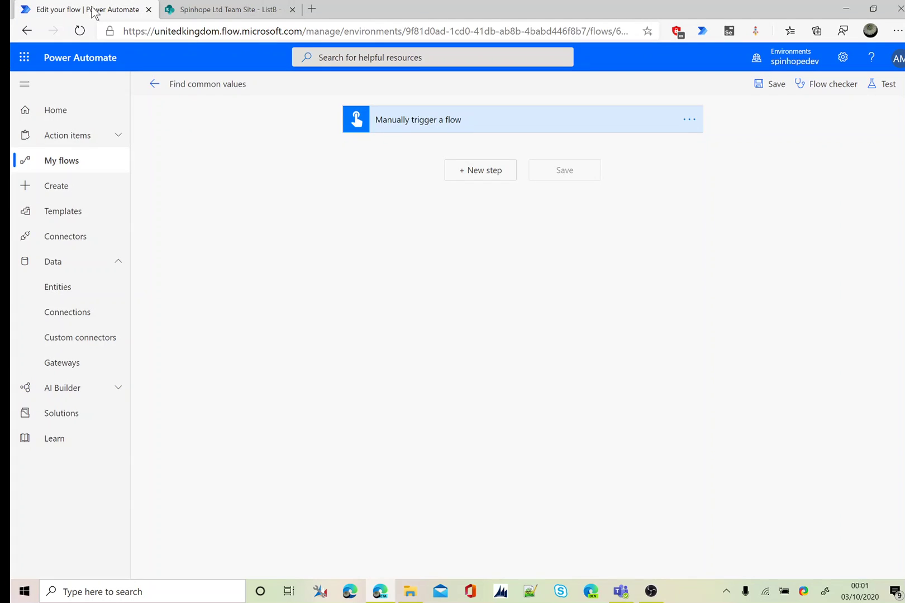
click(469, 171)
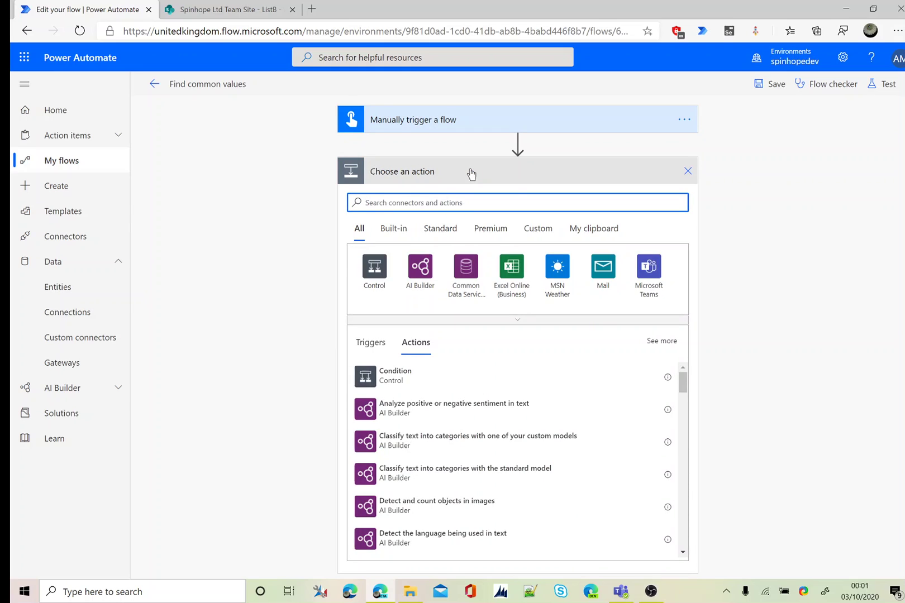
text(sharepoint)
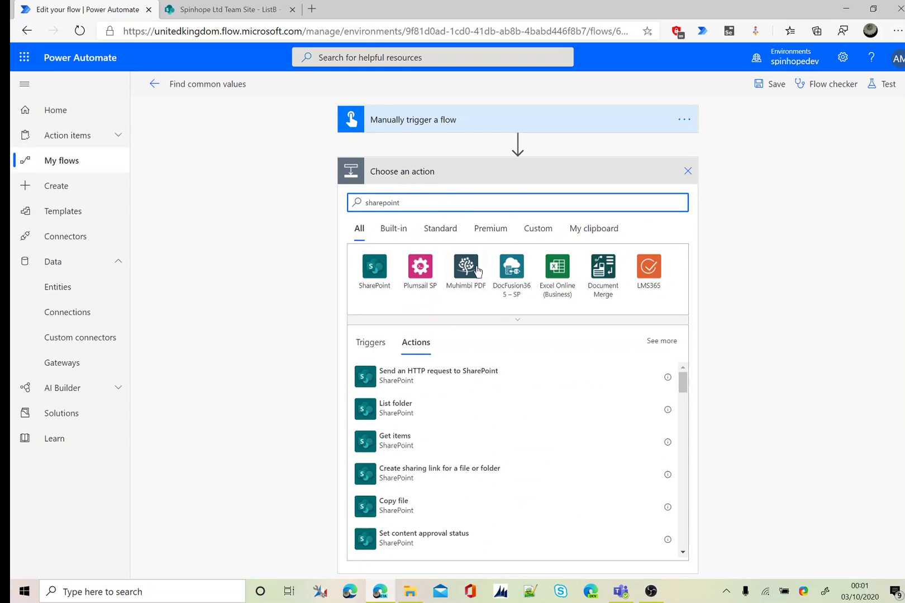
click(375, 268)
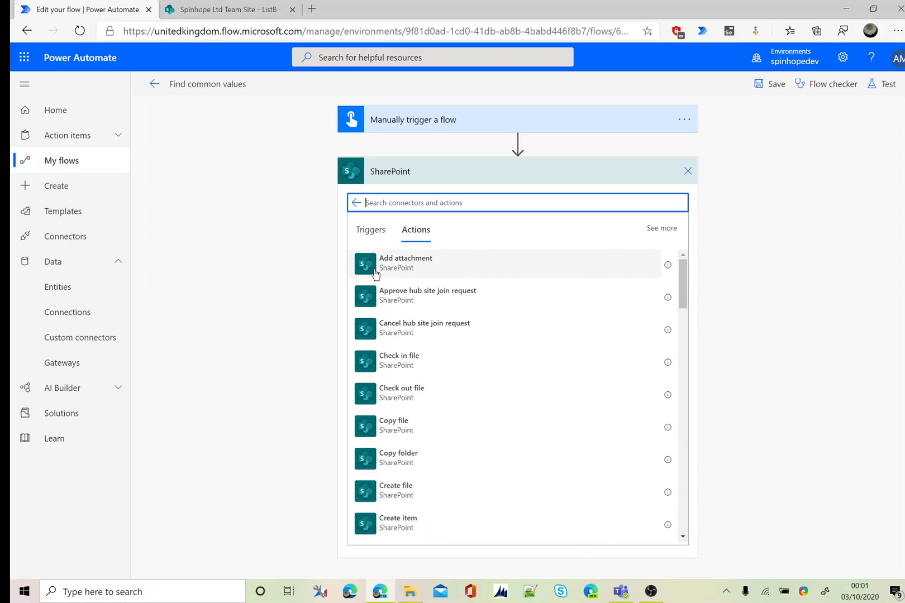
text(get t)
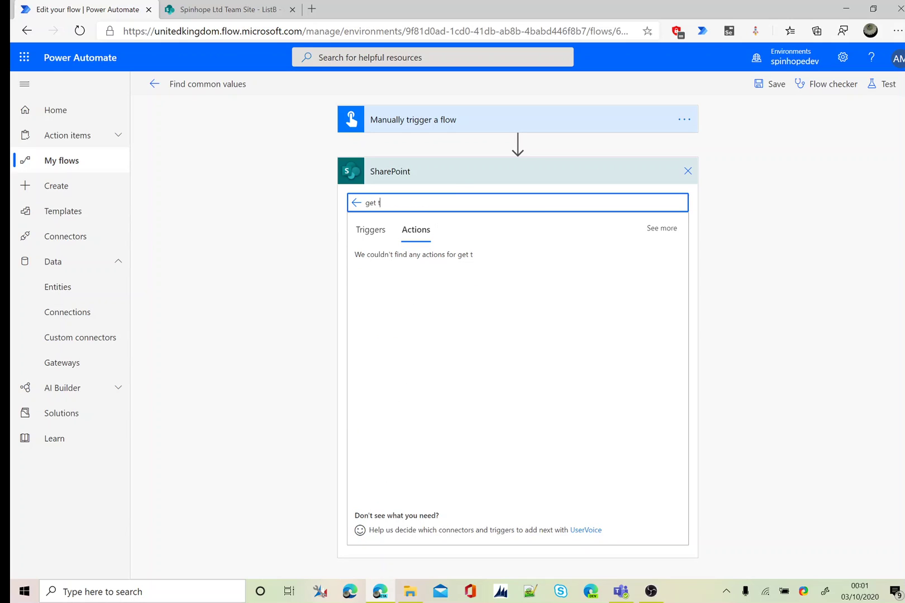
text(iems)
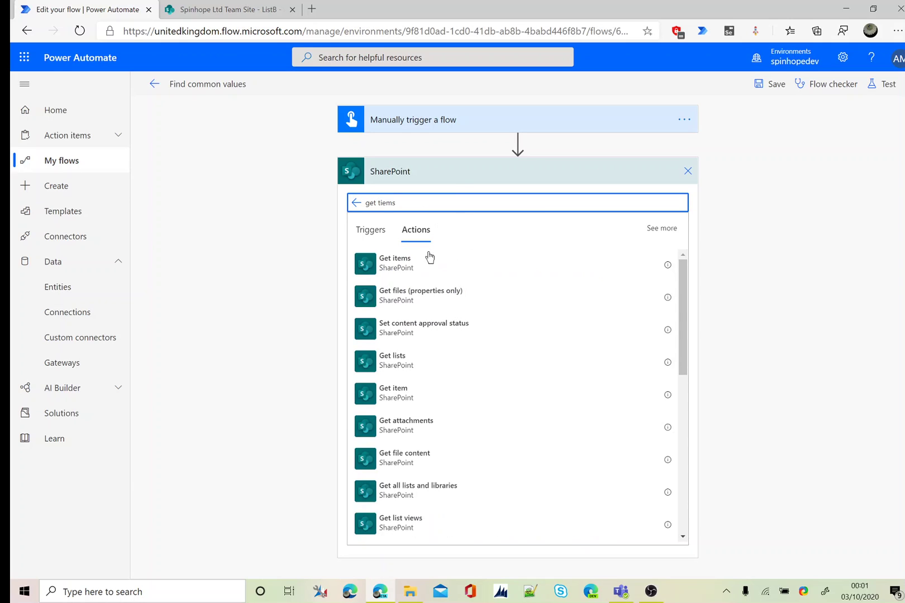
click(411, 262)
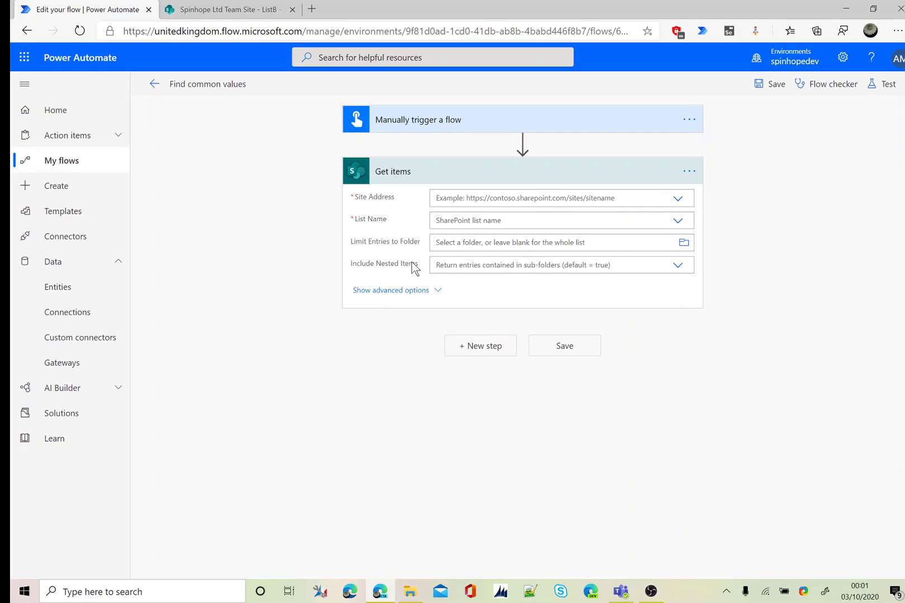
Point Get items at the Spinhope Ltd Team Site and ListA.
click(678, 199)
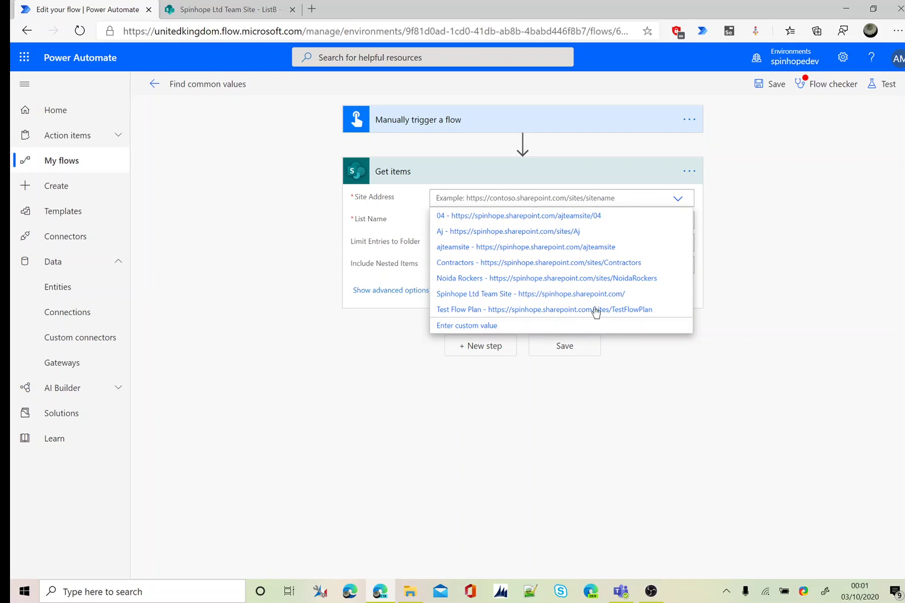
click(593, 295)
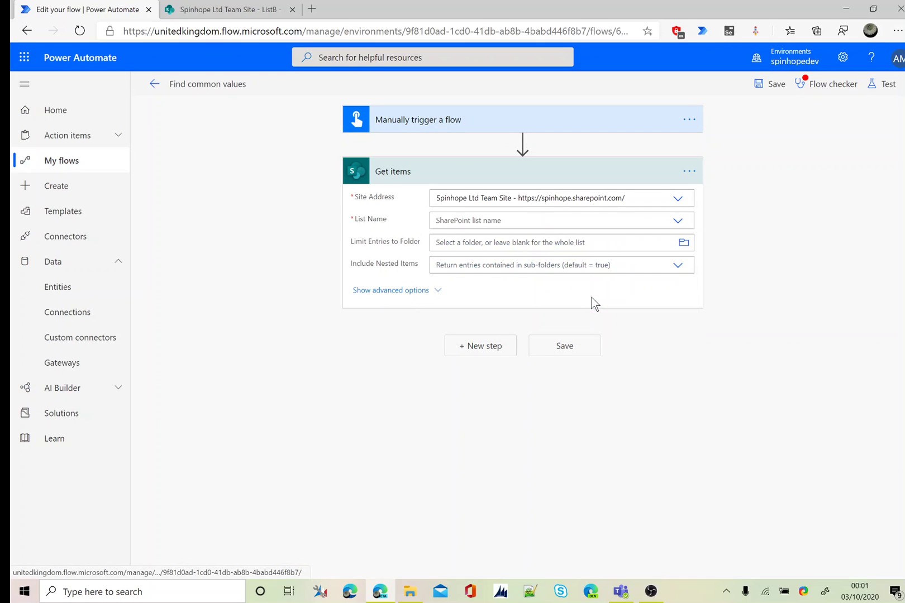
click(678, 220)
click(470, 286)
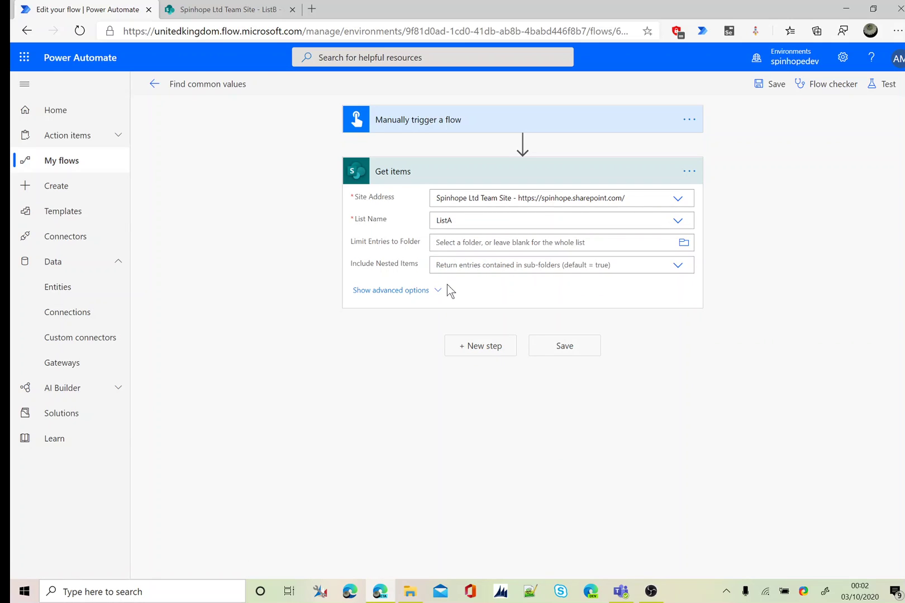
click(461, 346)
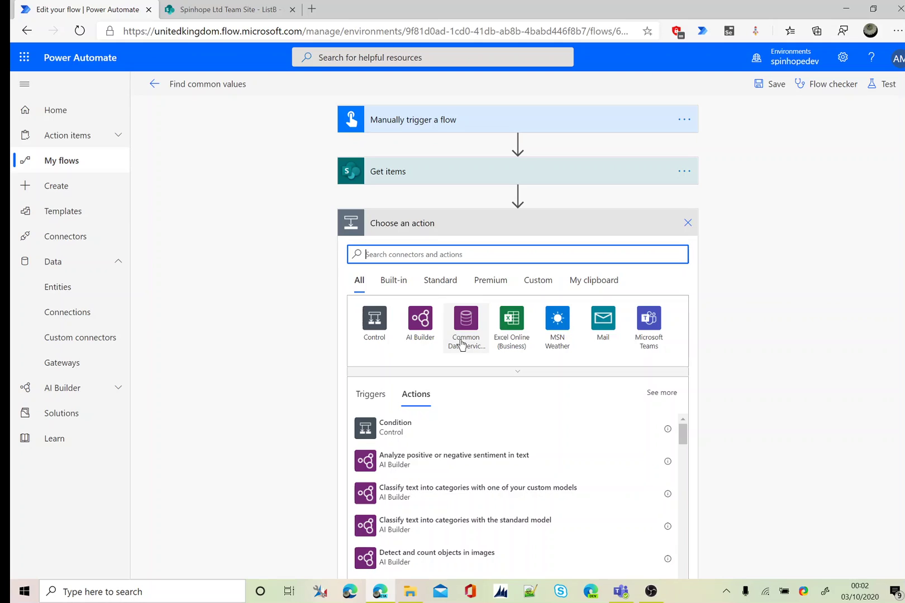
Add a Select data operation whose From is the Get items value.
text(s)
key(BackSpace)
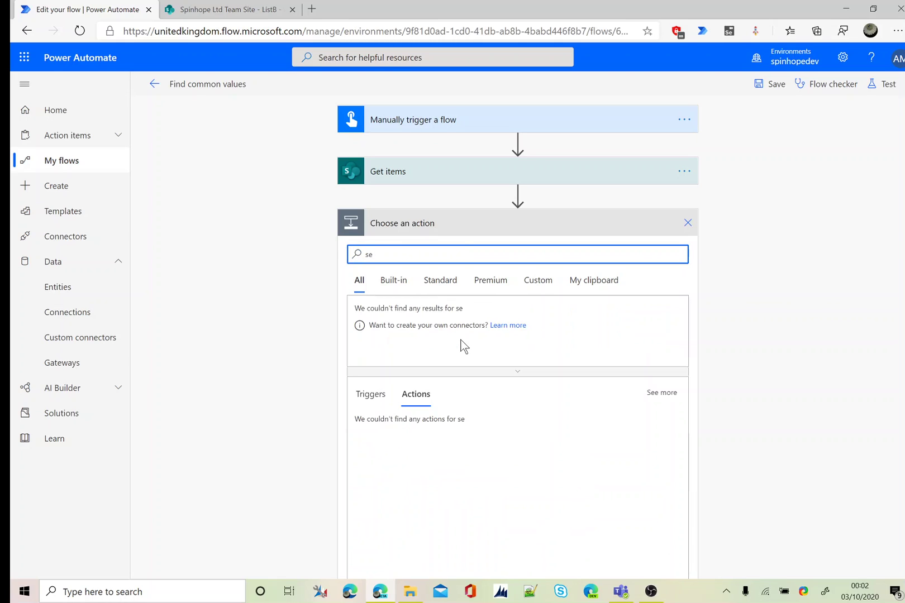
text(lect)
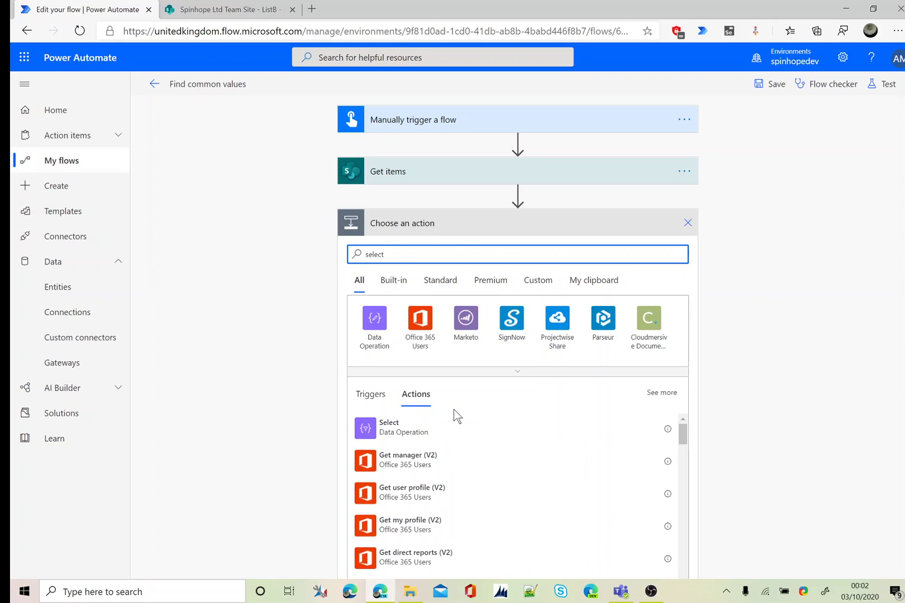
click(420, 429)
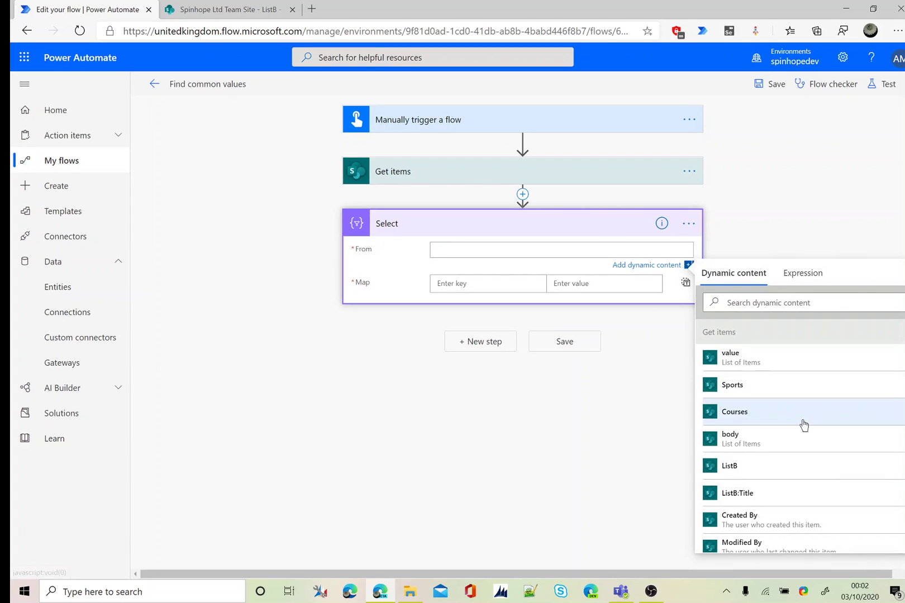
click(757, 356)
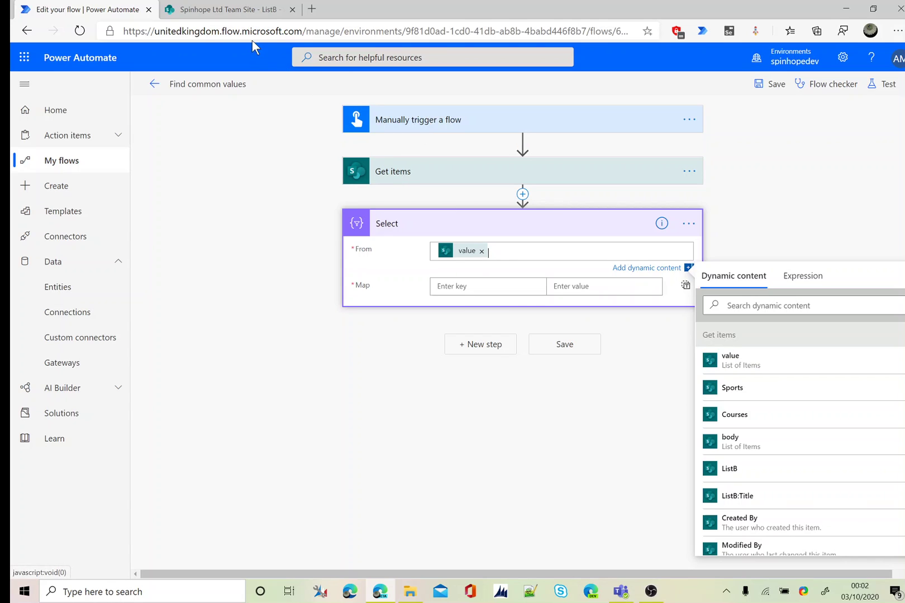
Check ListA's columns in SharePoint, then map key UNR to the UNR field.
click(195, 9)
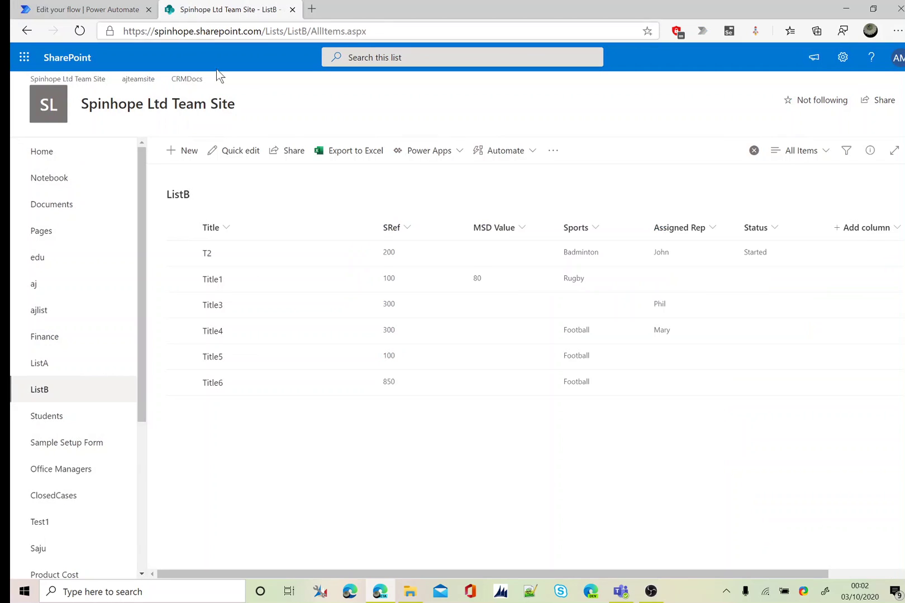
click(39, 363)
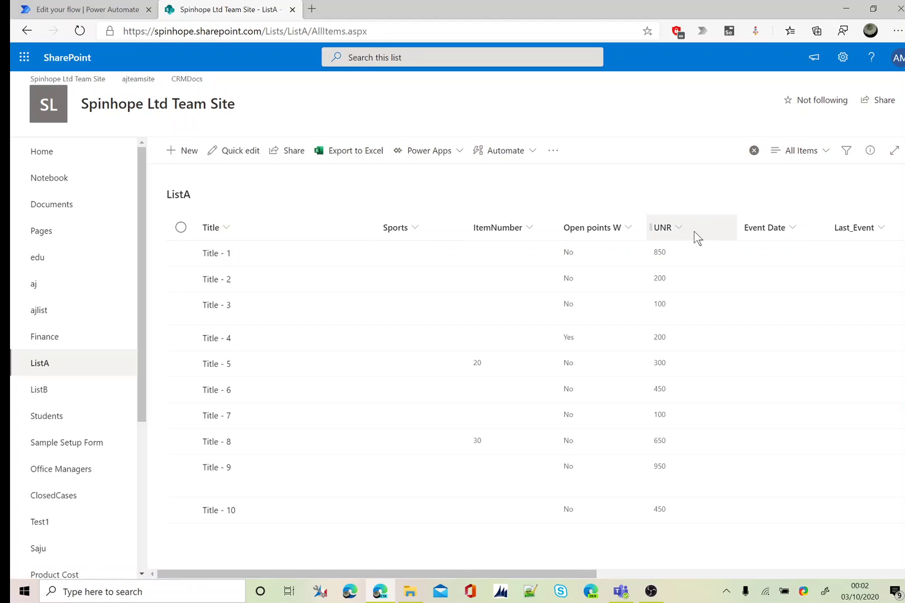
click(119, 12)
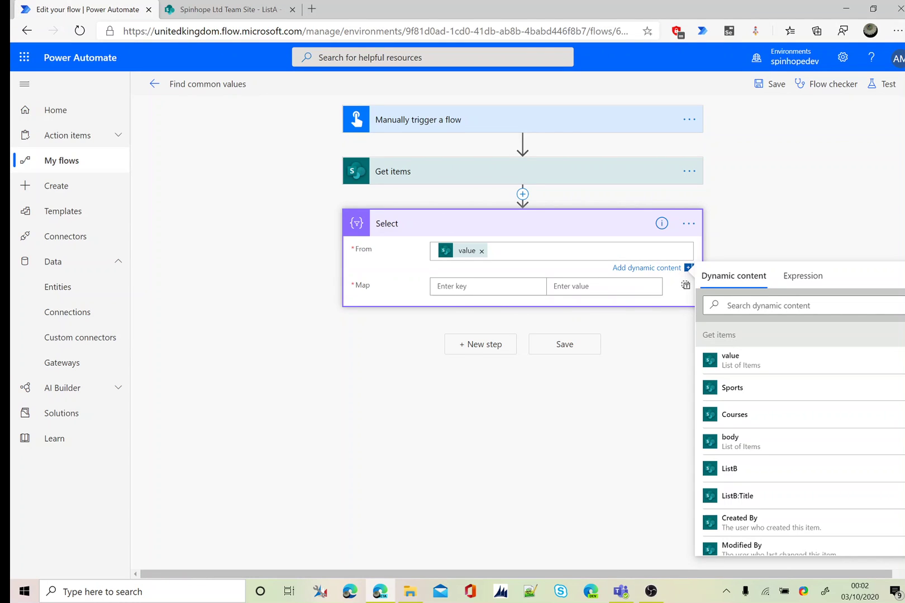
click(489, 286)
text(UNR)
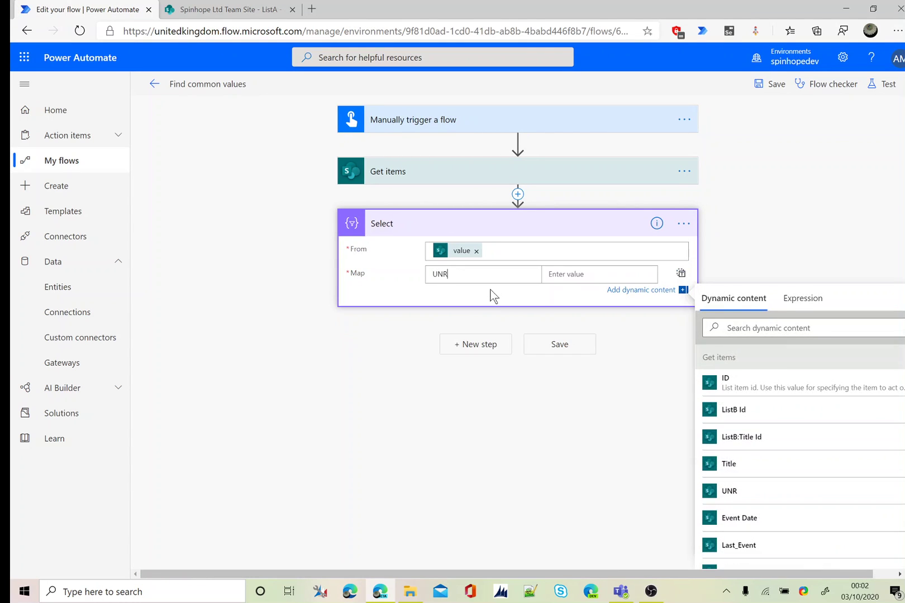
click(581, 274)
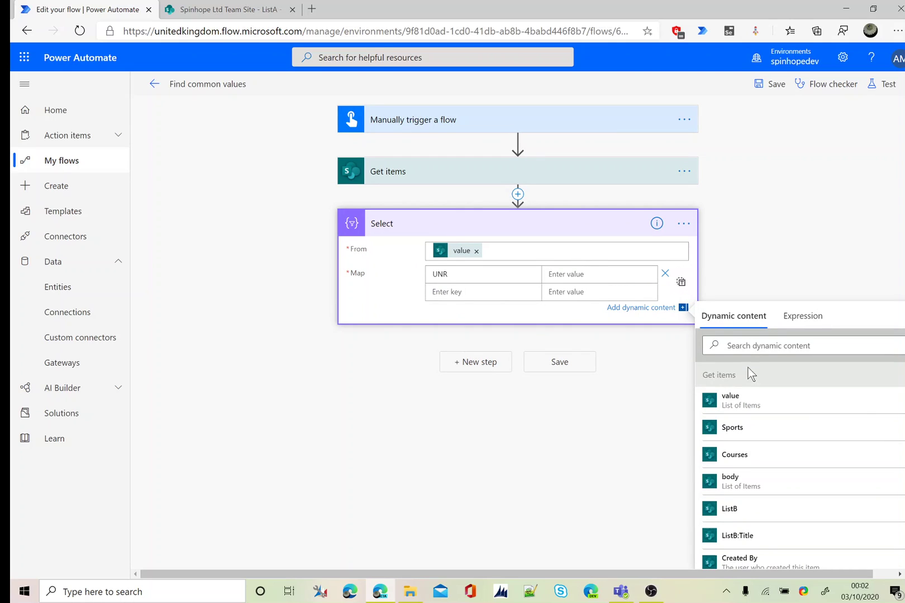
click(751, 346)
text(unr)
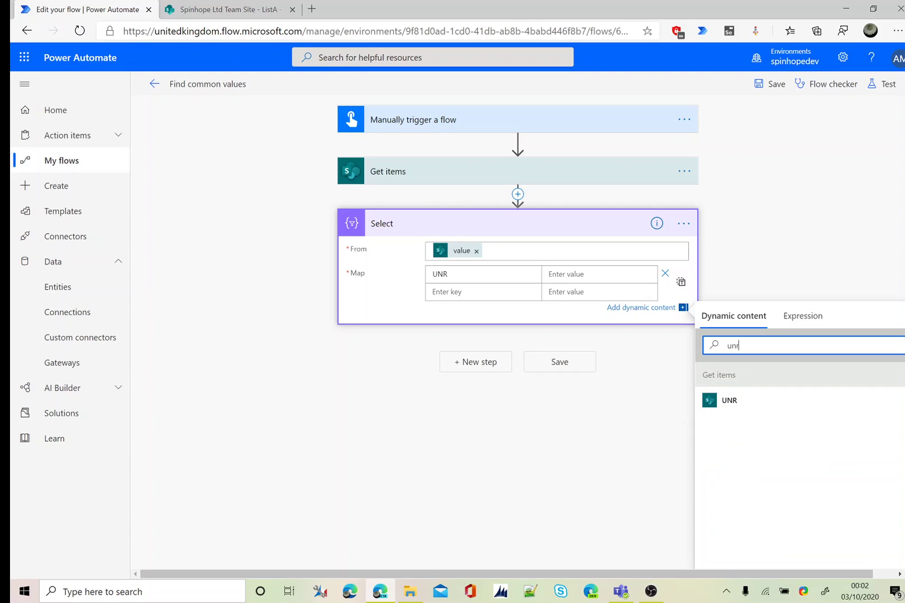
click(718, 407)
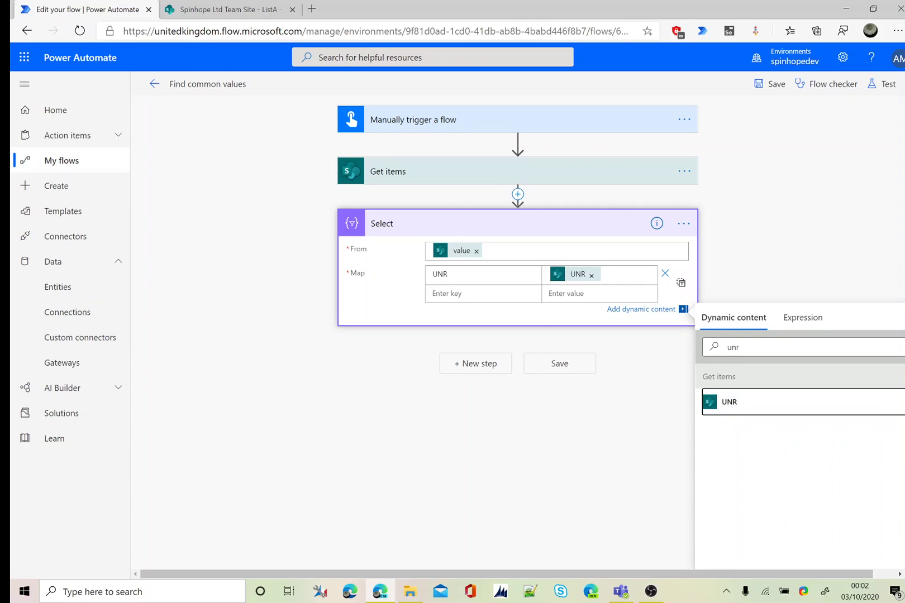
Add a second SharePoint Get items action after Select.
click(468, 372)
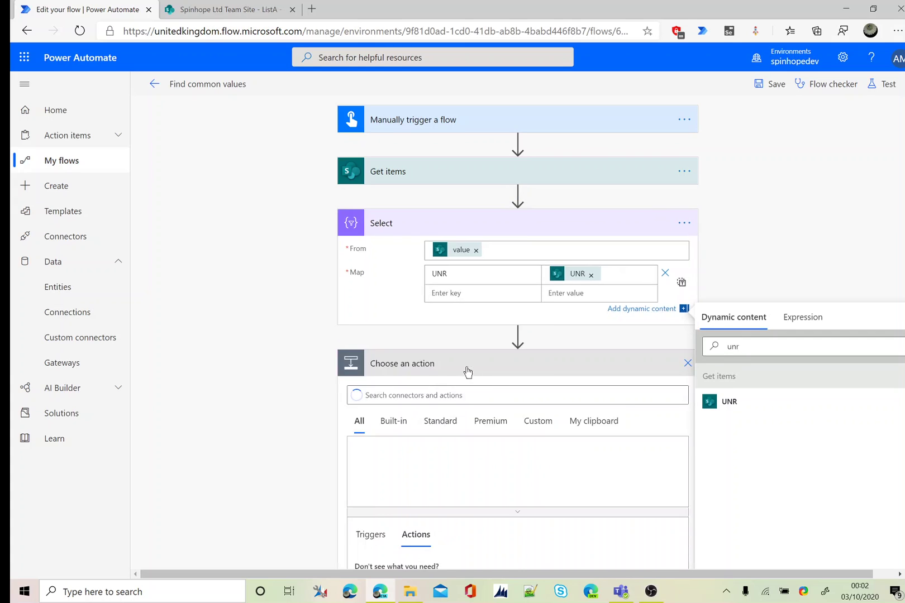
text(sharepoi)
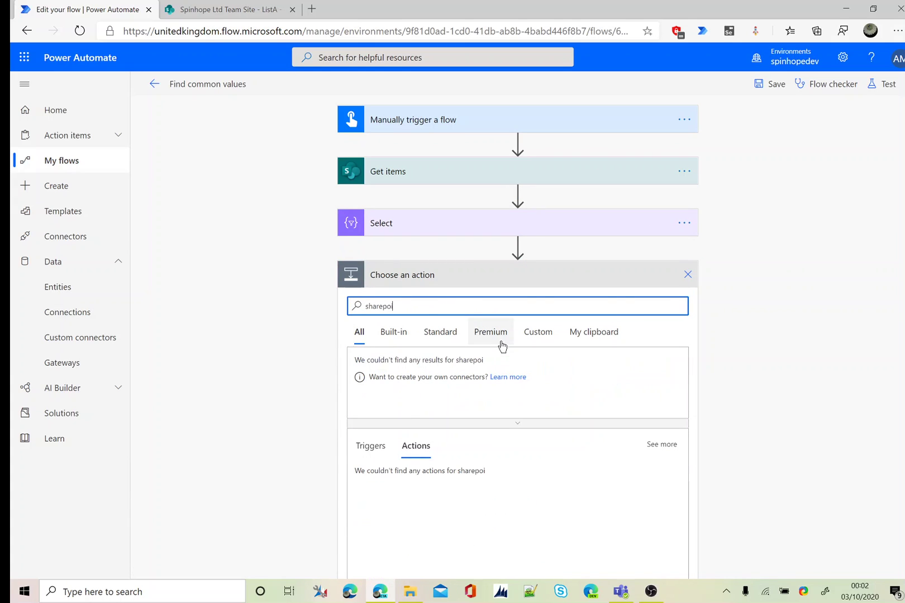
text(nt)
click(361, 374)
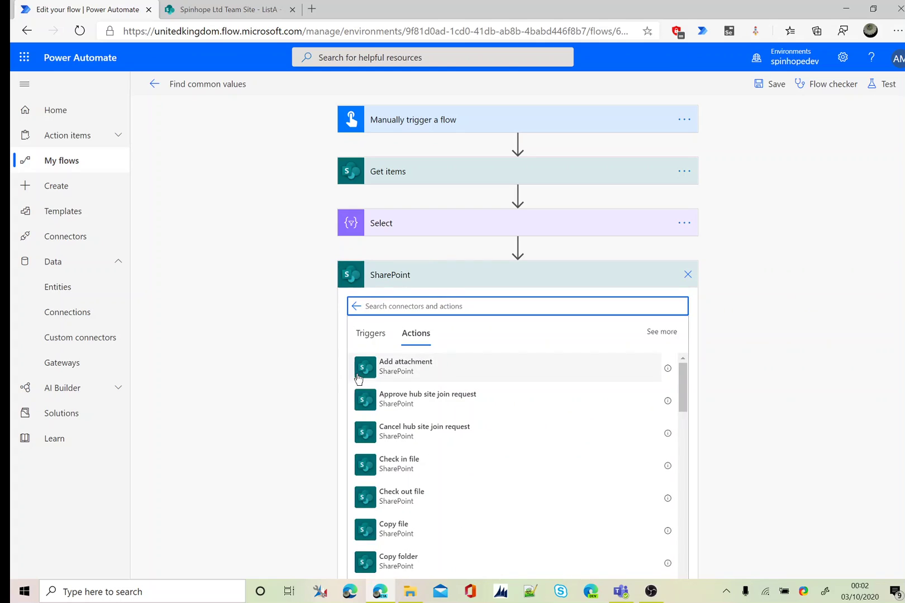
text(get t)
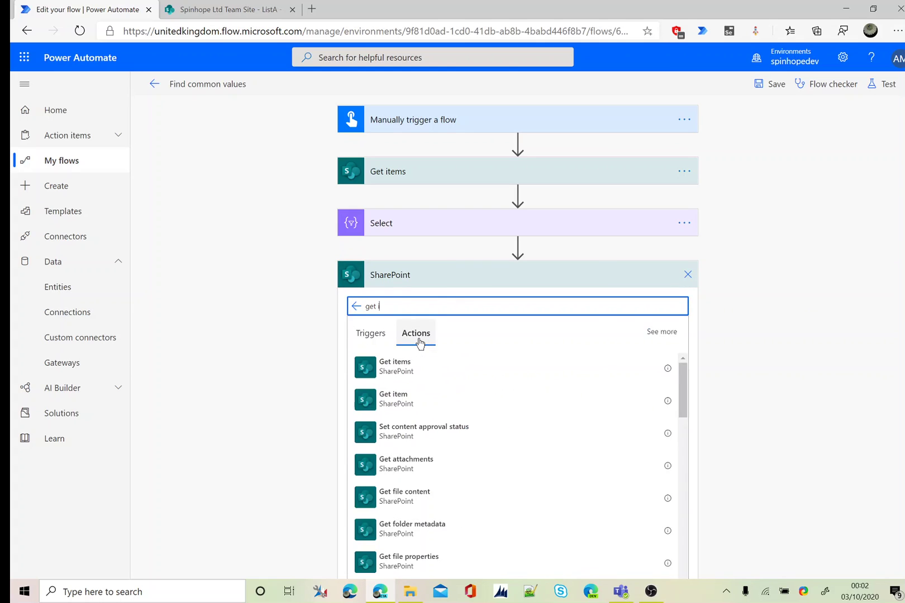
text(tems)
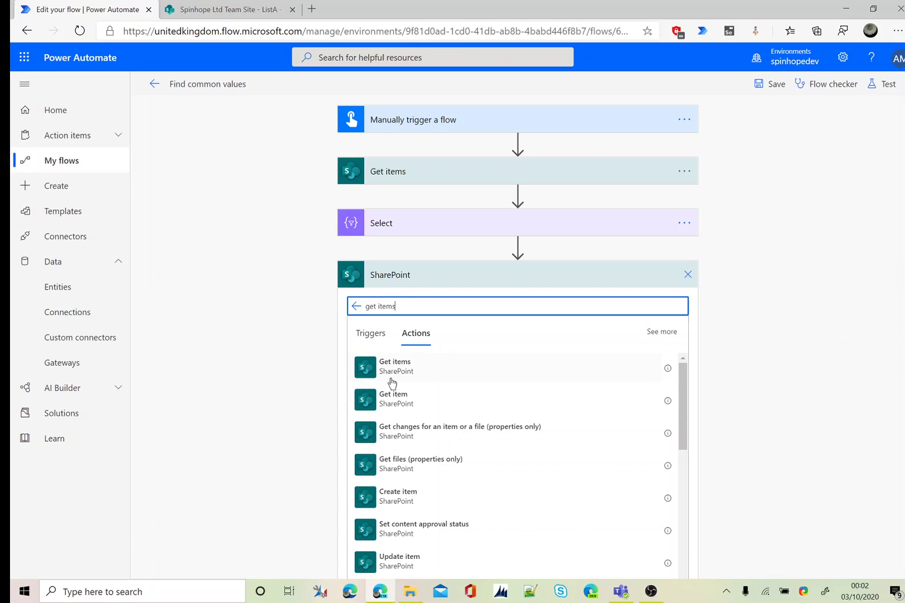
click(391, 376)
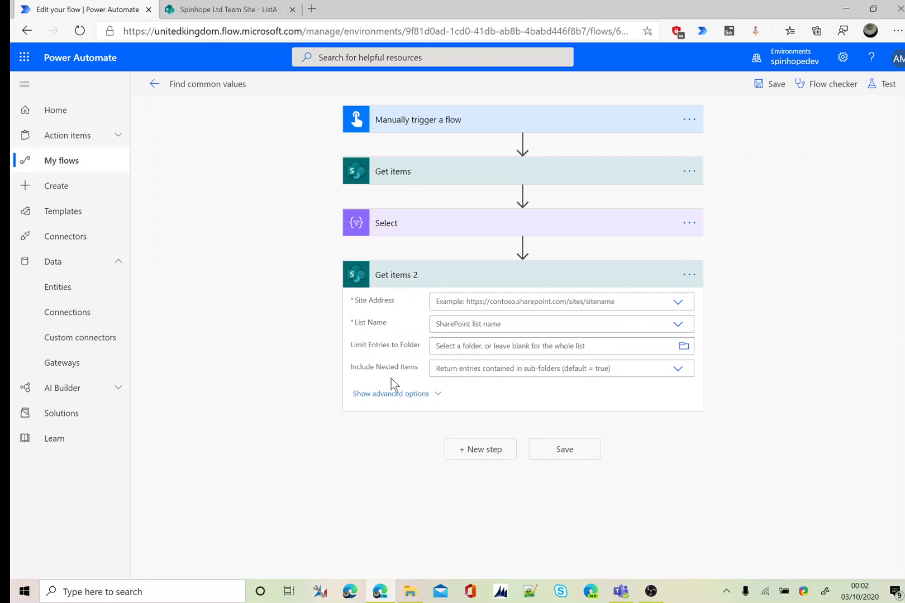
Point Get items 2 at the Spinhope Ltd Team Site and ListB.
click(677, 301)
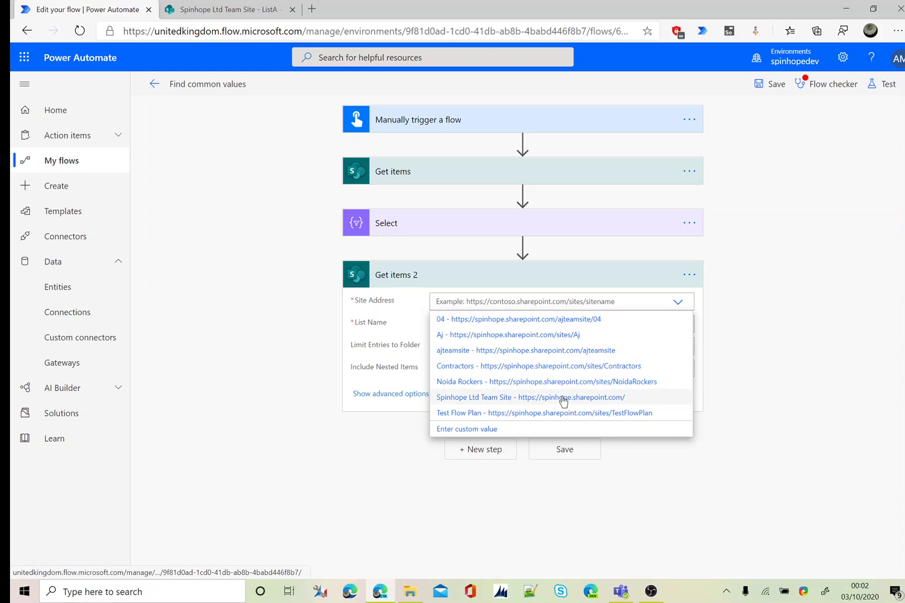
click(561, 397)
click(677, 324)
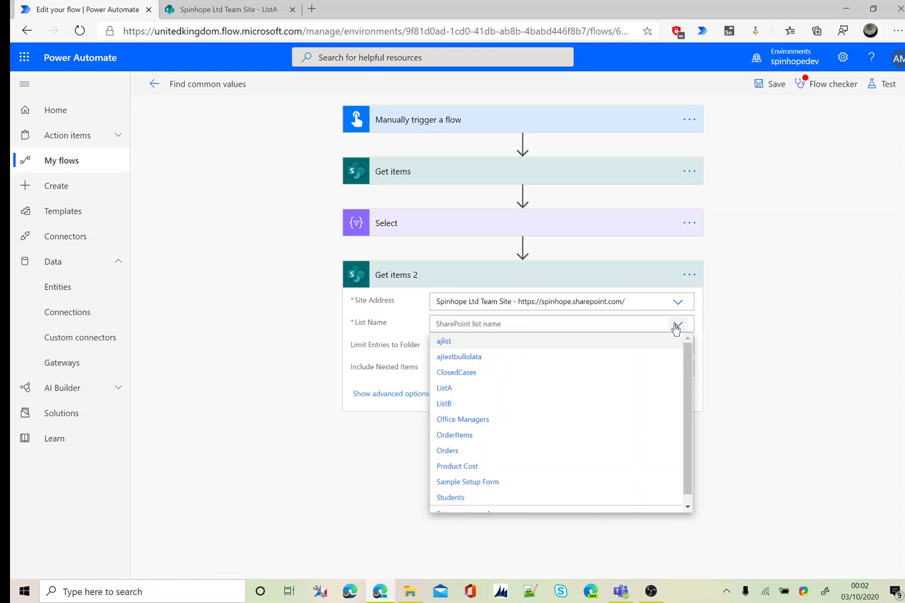
click(483, 402)
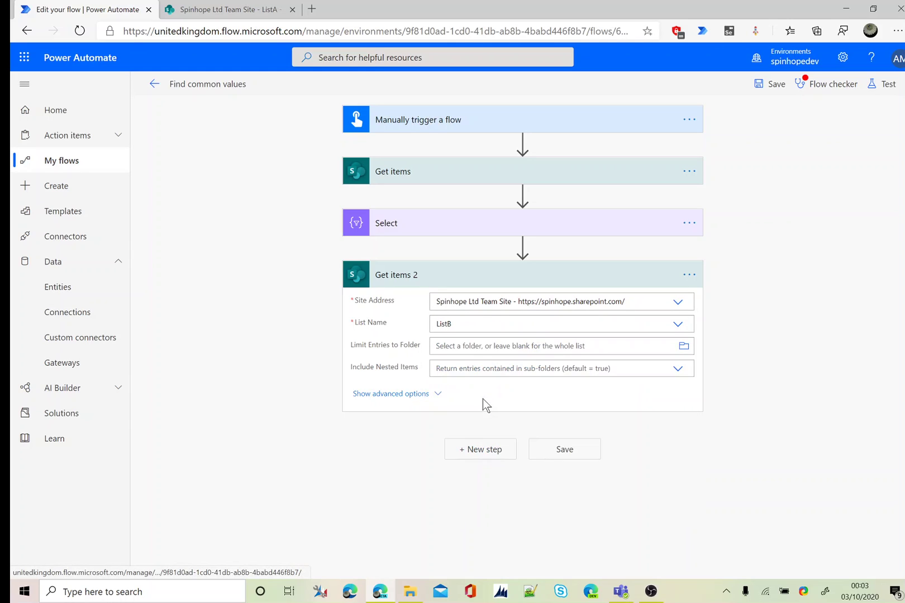
Add a Select 2 step whose From is Get items 2's value.
click(474, 451)
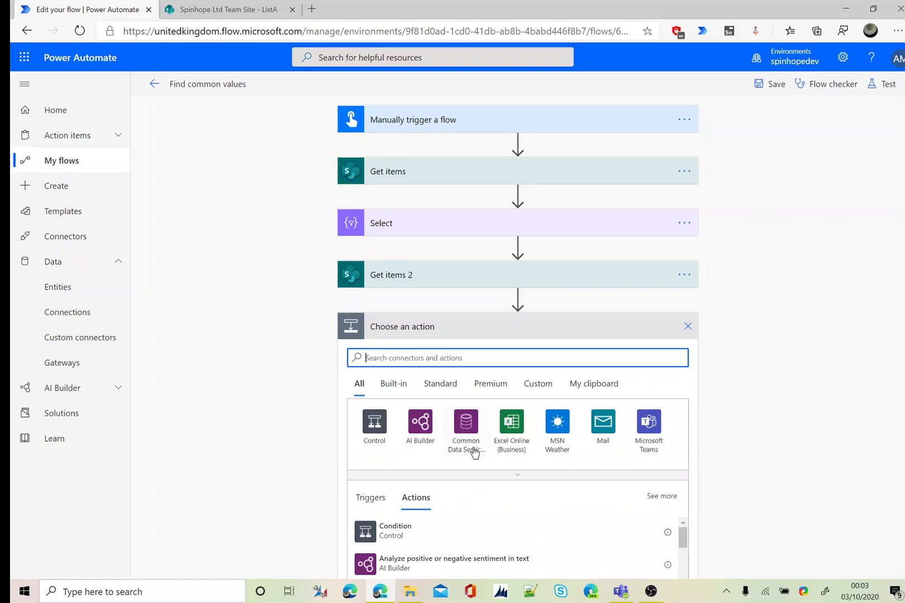
text(sele)
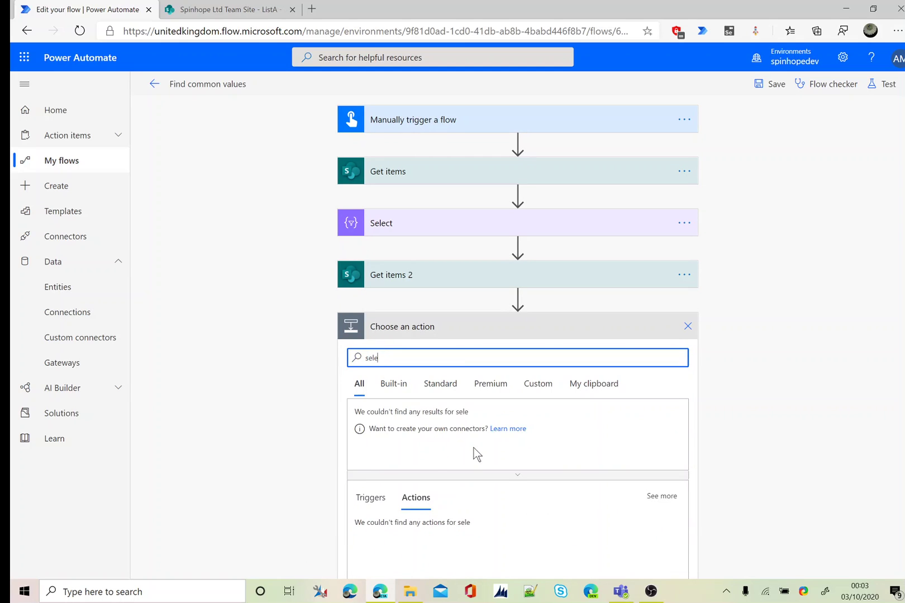
text(ct)
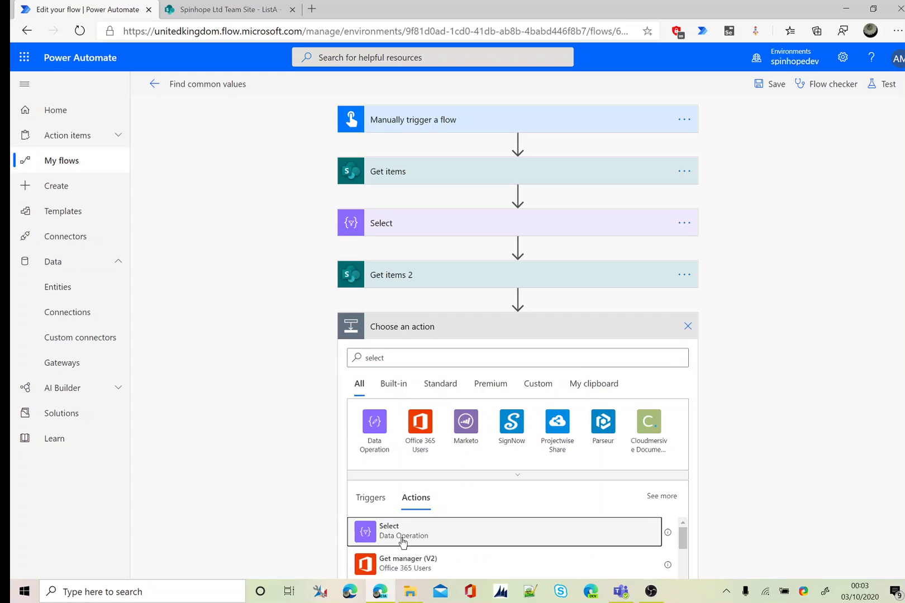
click(402, 539)
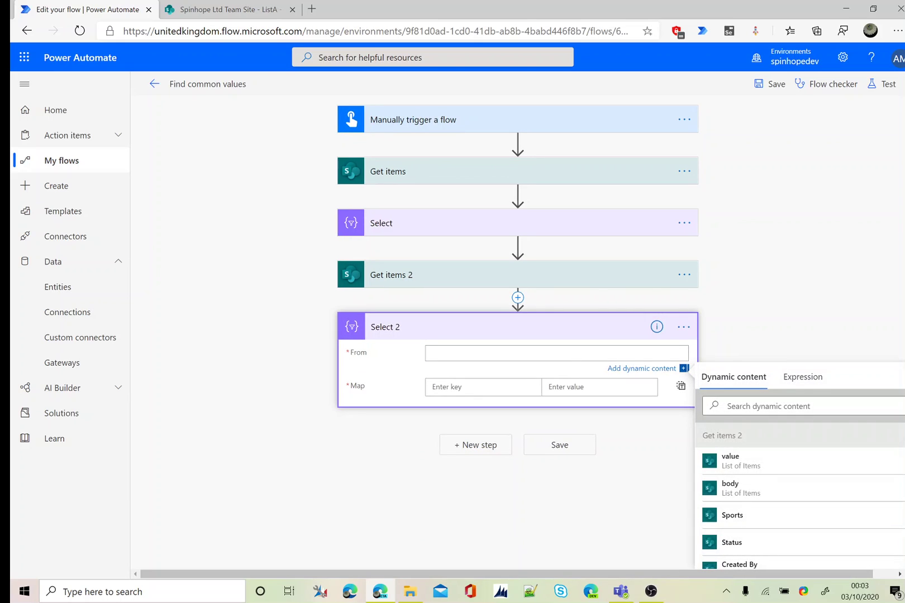
click(733, 462)
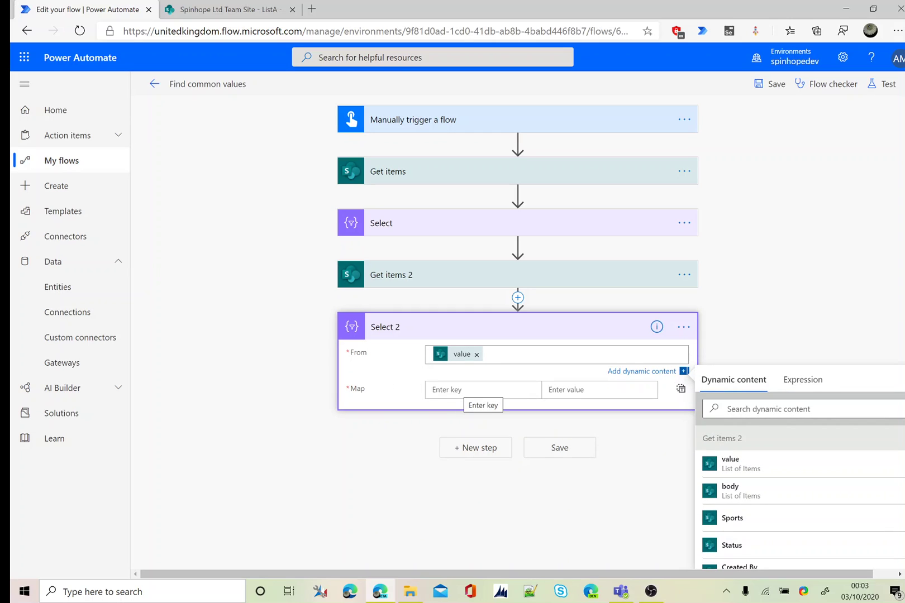
click(458, 391)
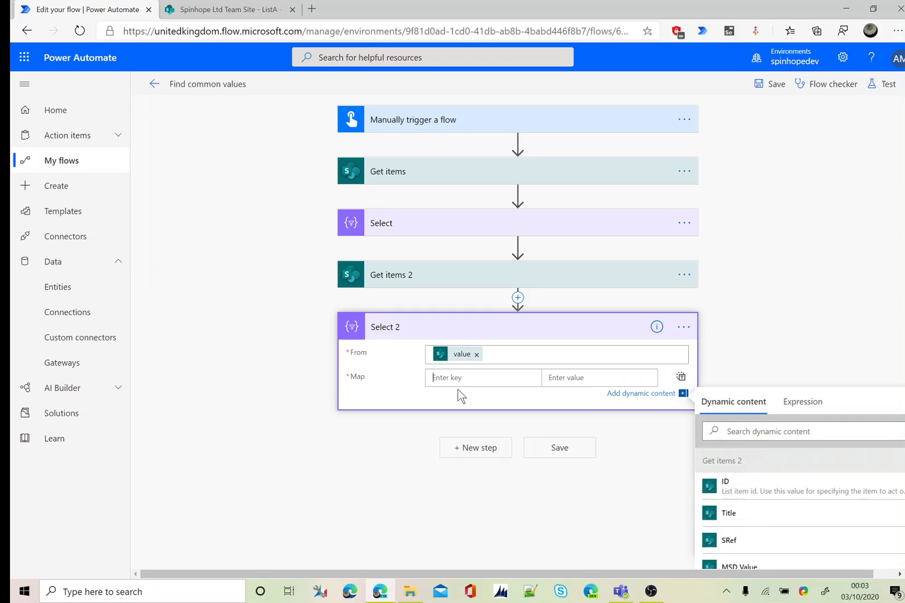
click(220, 10)
Open ListB in SharePoint to review its SRef column.
click(50, 397)
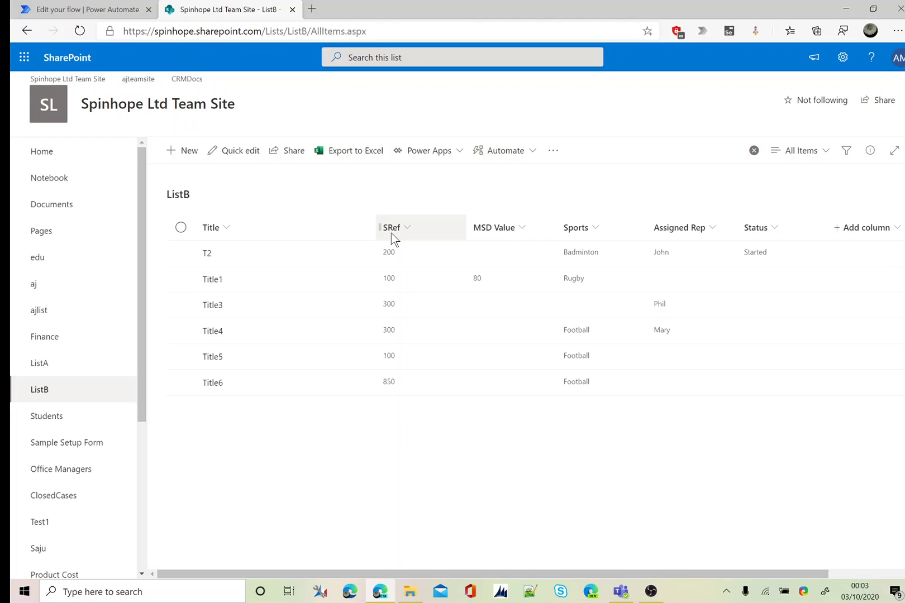
Map key UNR to ListB's SRef field in Select 2, moving a misplaced SRef out of the key.
click(120, 10)
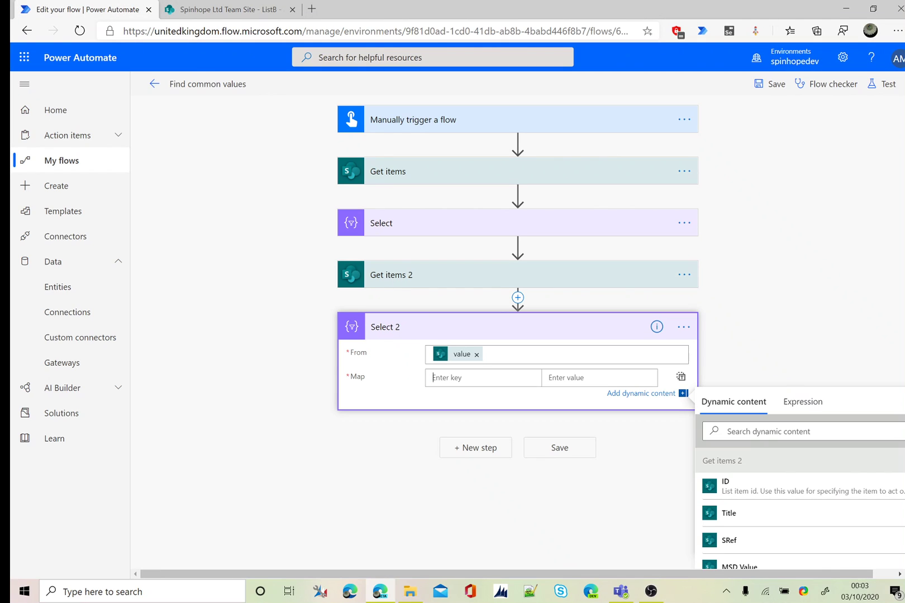
click(407, 224)
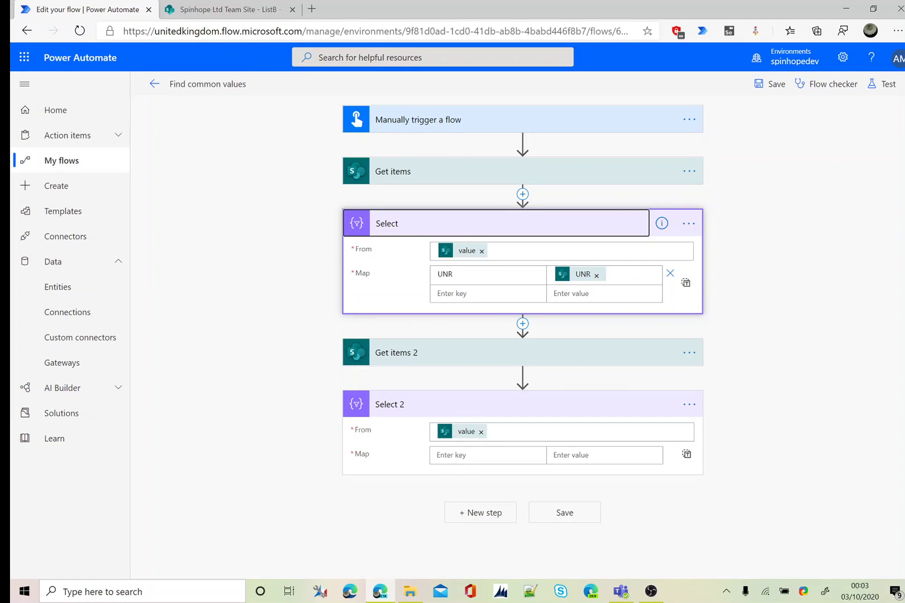
click(480, 454)
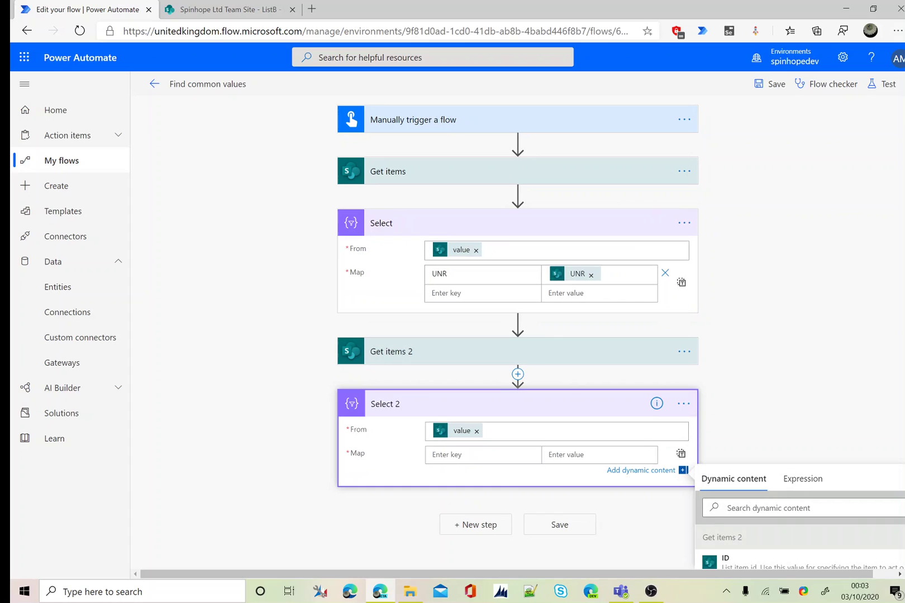
text(UNR)
scroll(808, 364, down, 3)
click(805, 337)
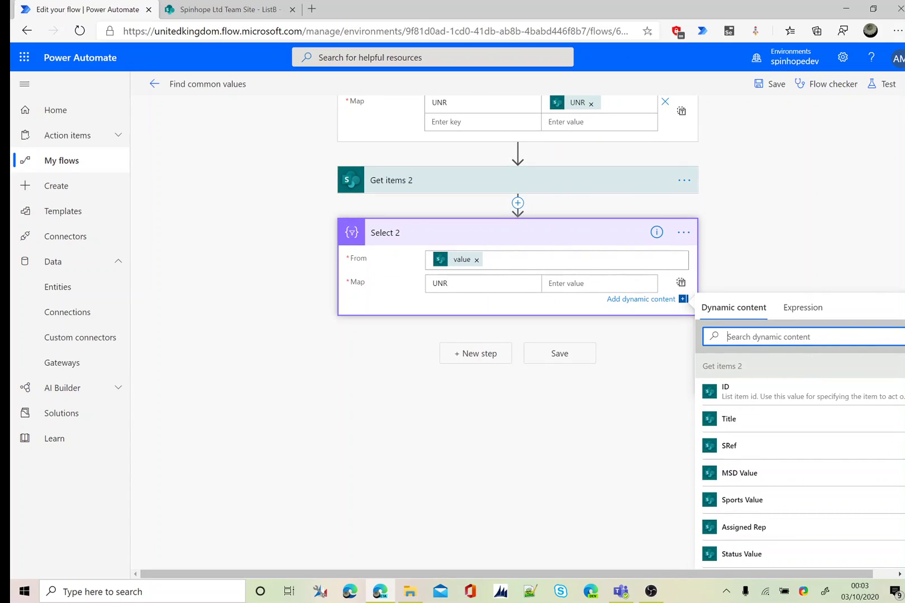
text(sref)
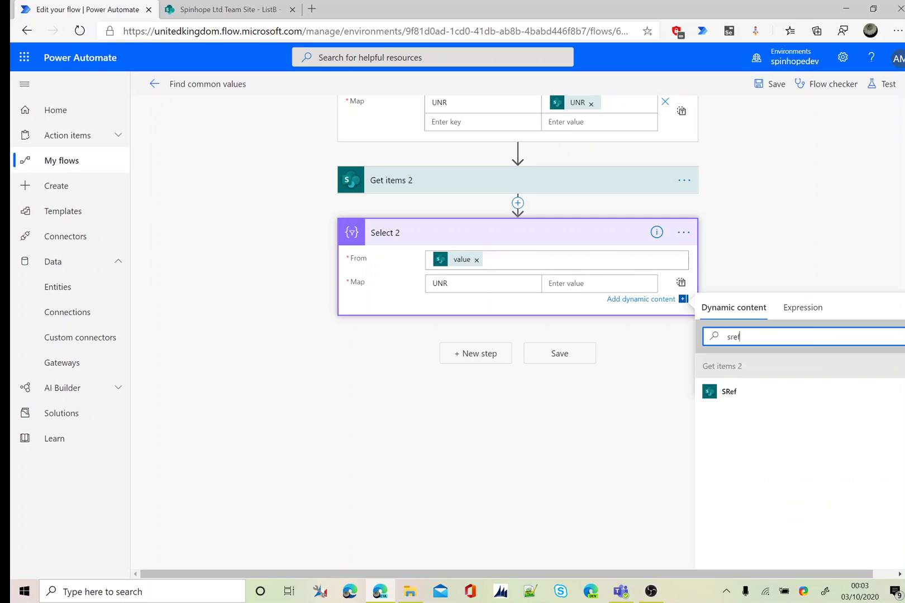
click(730, 392)
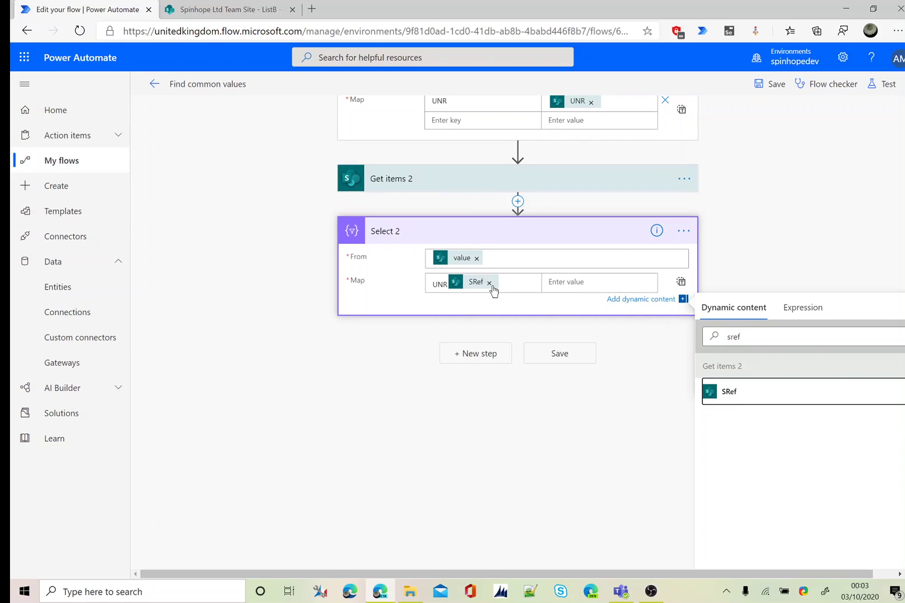
click(489, 267)
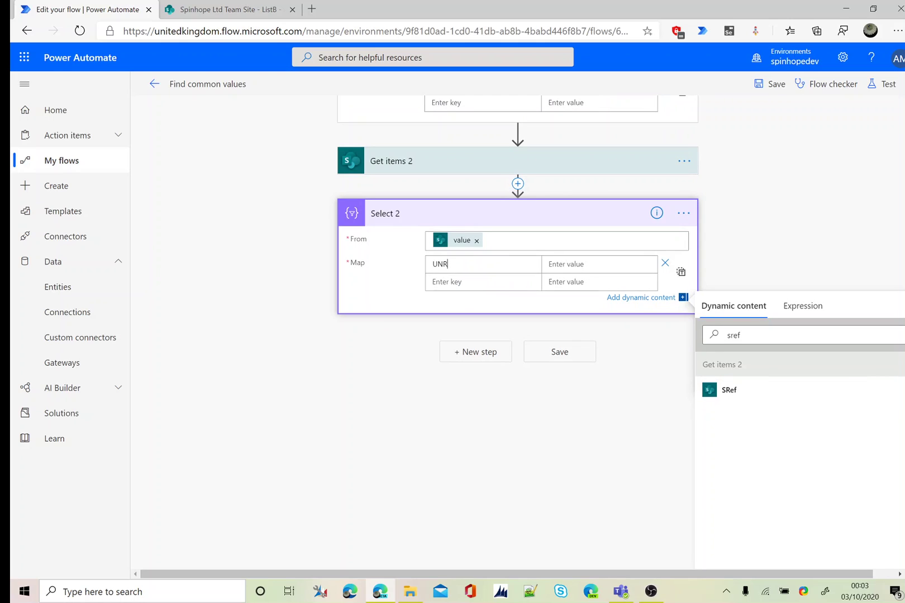
click(721, 392)
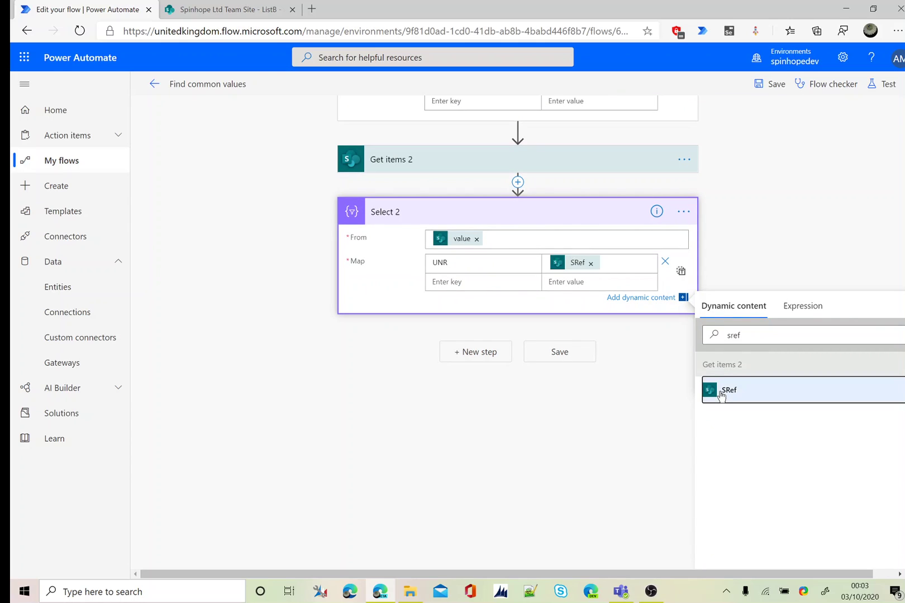
Add an Initialize variable step named CommonValues with type Array.
click(460, 355)
text(inti)
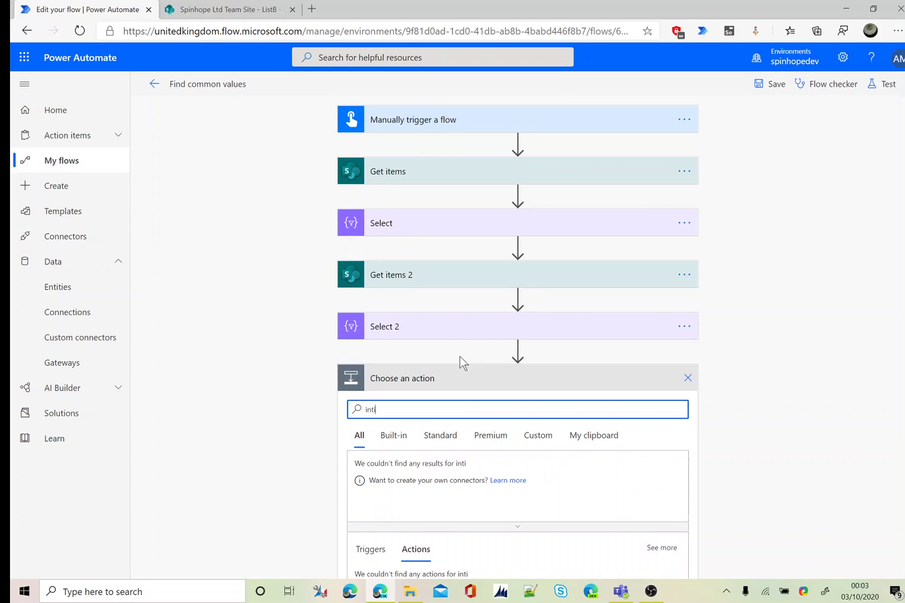
text(a)
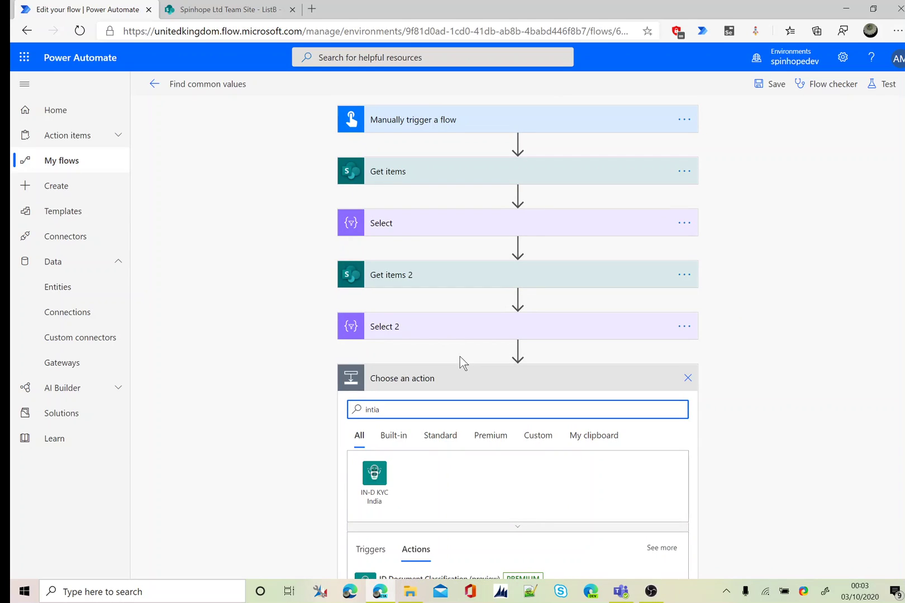
key(BackSpace)
key(BackSpace)
key(BackSpace)
key(BackSpace)
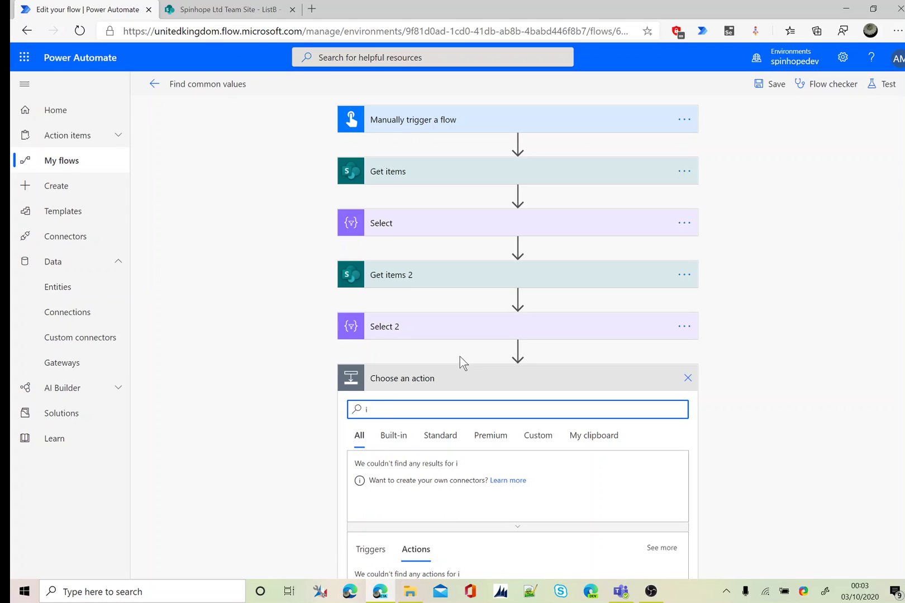
text(varia)
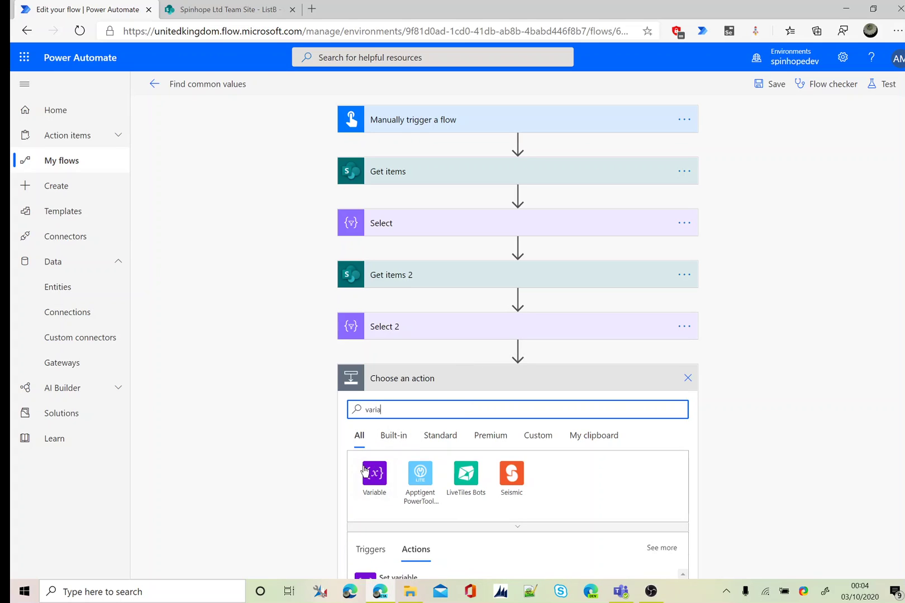
click(367, 472)
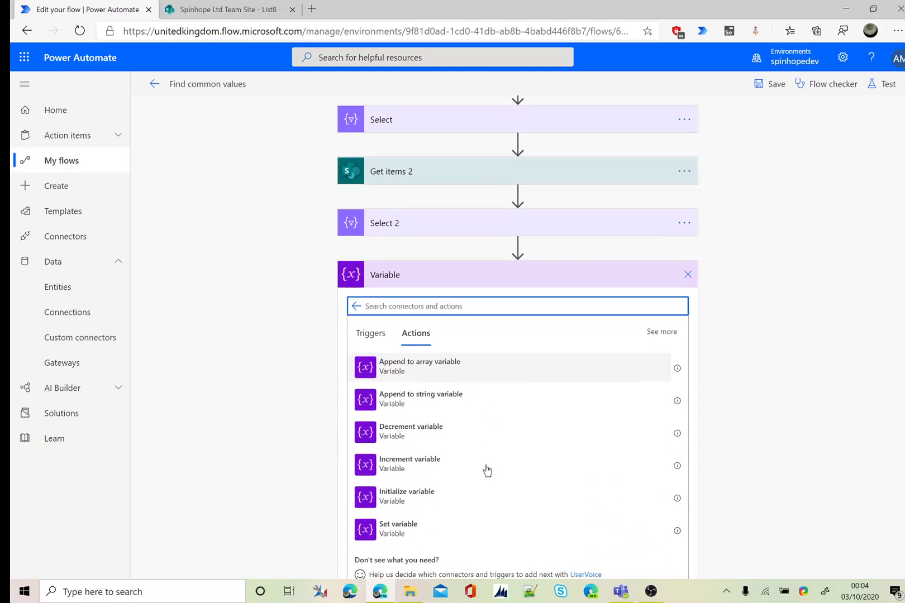
click(426, 495)
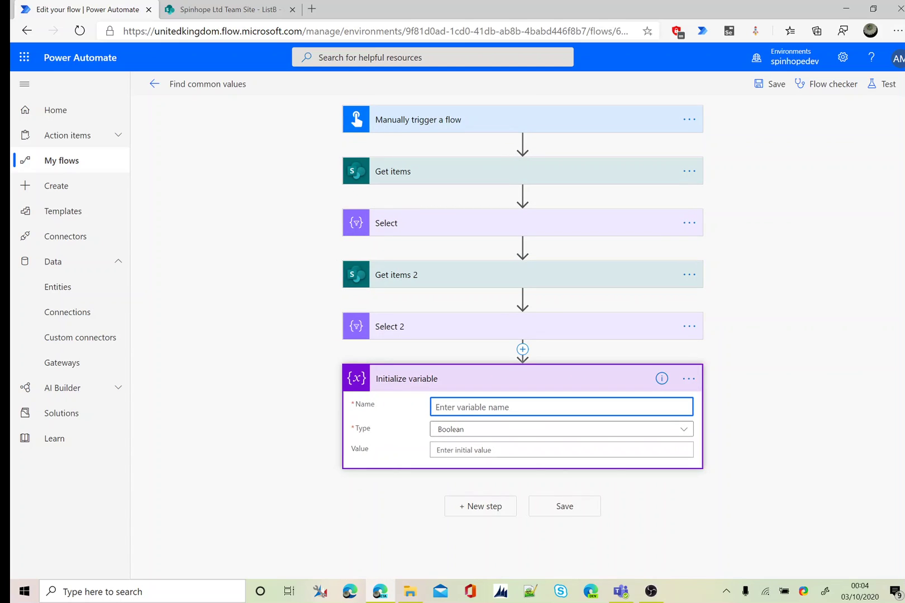
text(CommonV)
text(alues)
click(505, 434)
click(455, 554)
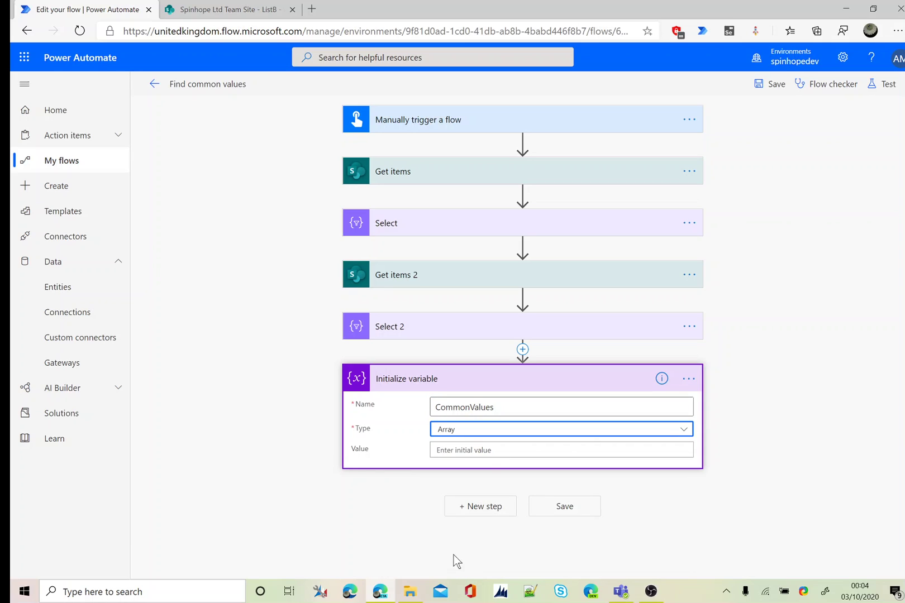
Start an expression for CommonValues' value using the intersection() function.
click(492, 451)
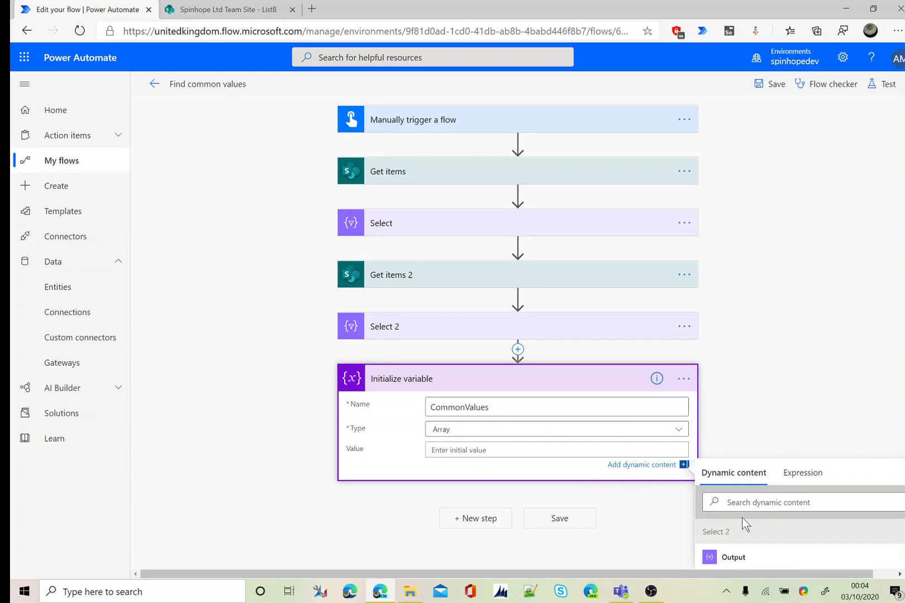
click(793, 479)
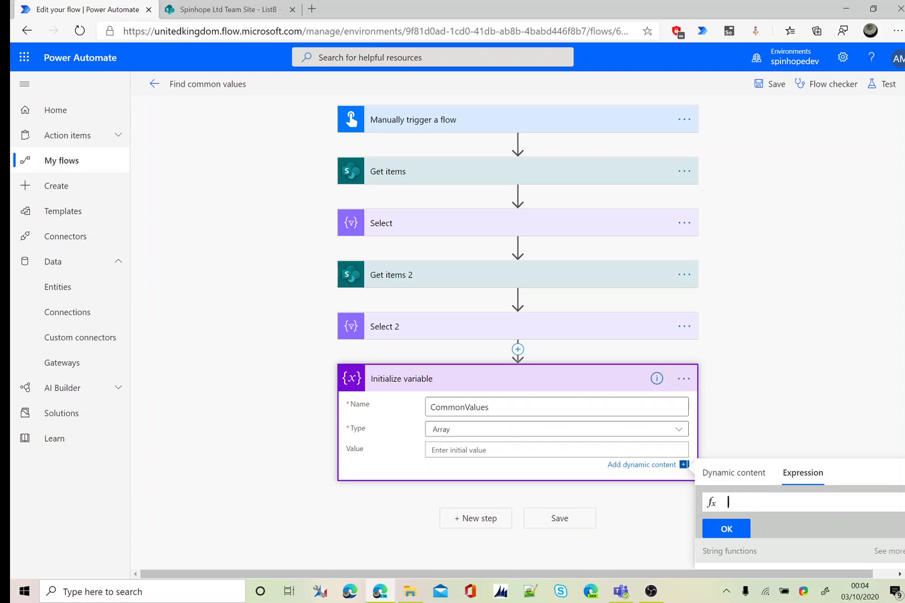
text(int)
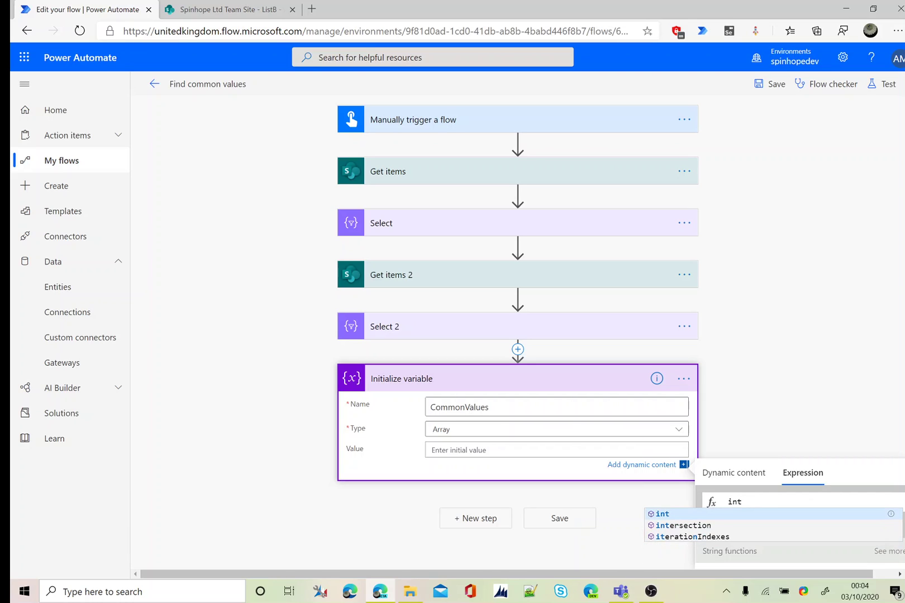
click(722, 525)
text(()
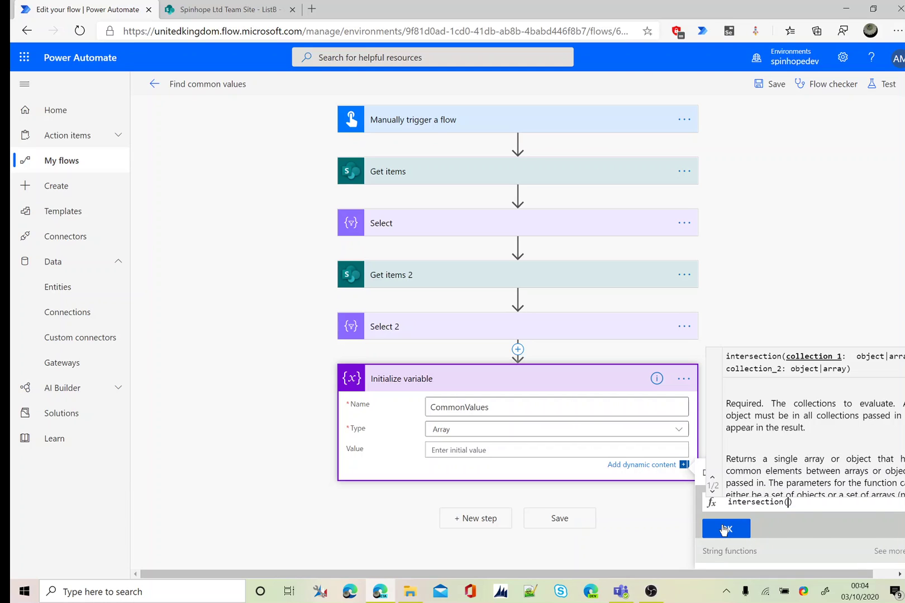
key(Right)
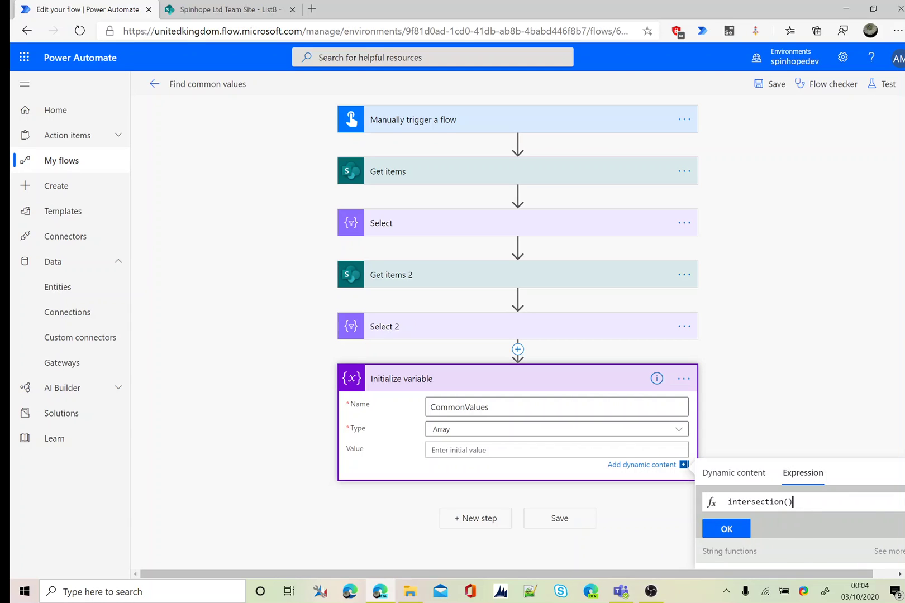
Fill intersection() with the Select and Select 2 outputs and apply it as the value.
click(741, 481)
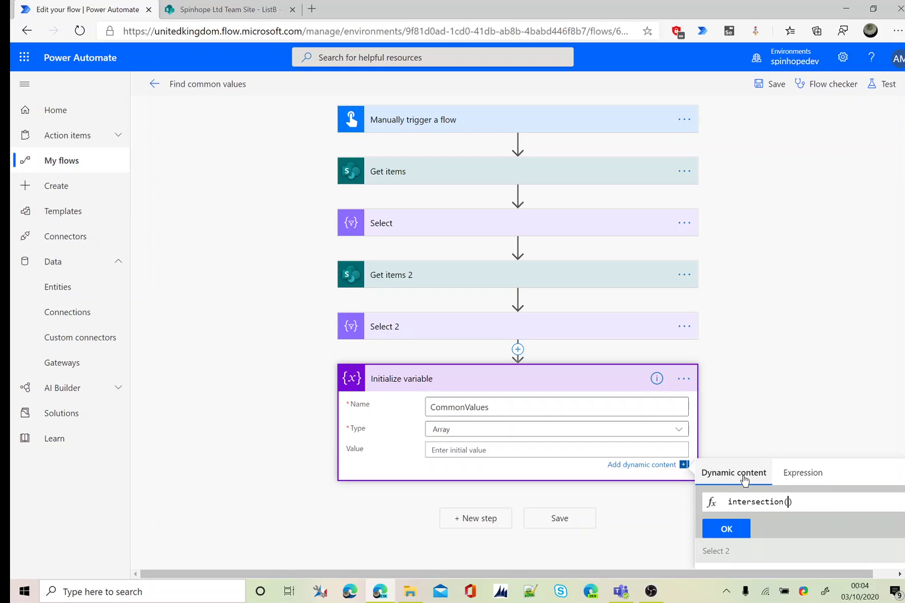
scroll(746, 472, down, 3)
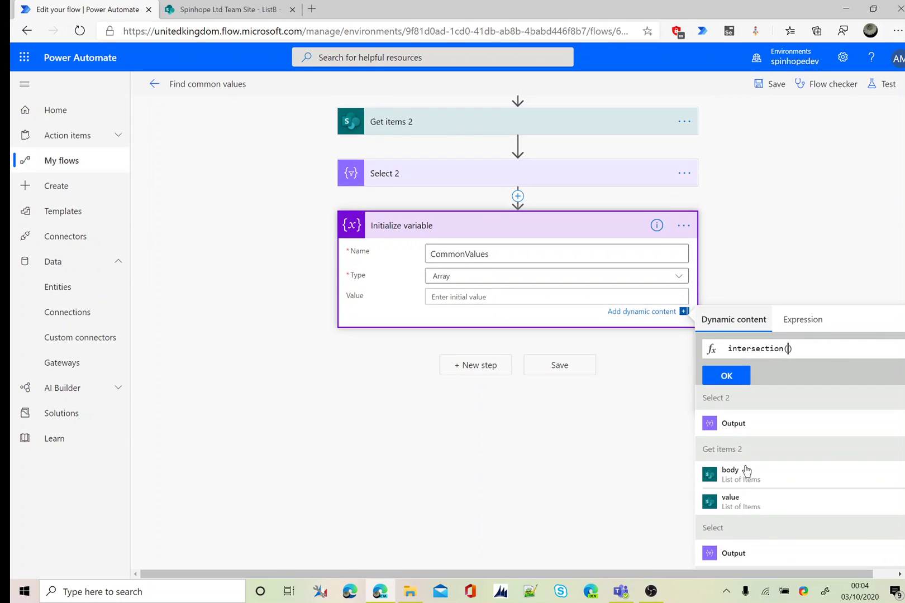
scroll(757, 495, down, 1)
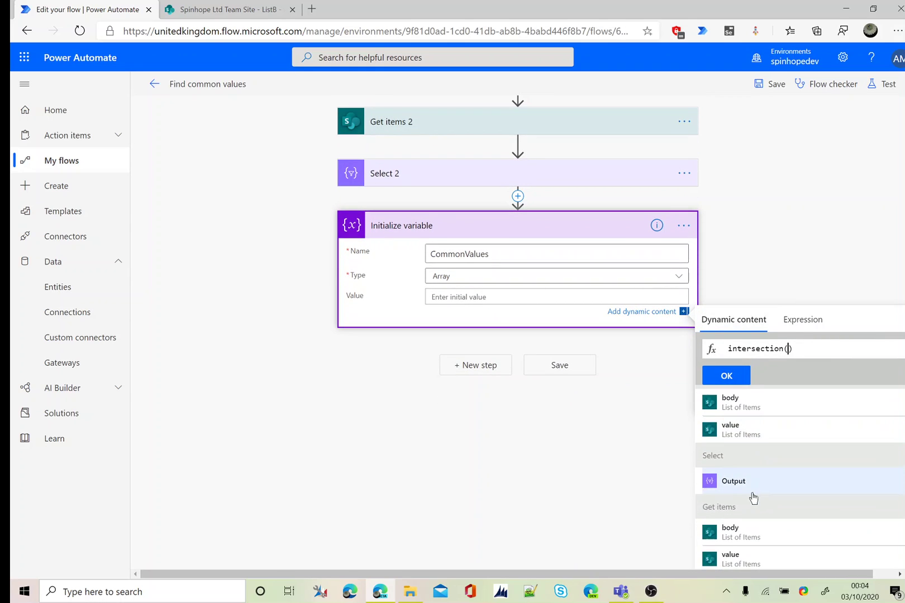
click(742, 489)
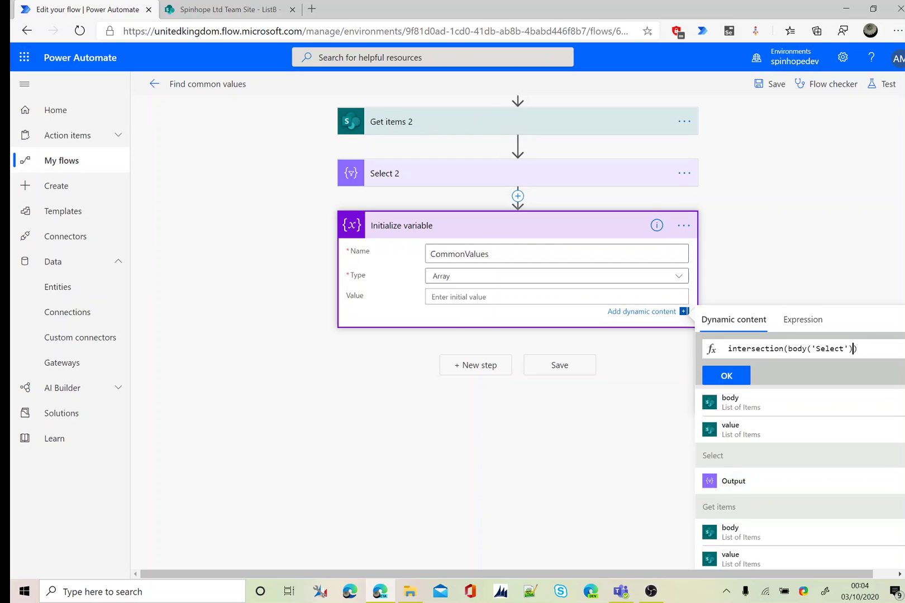
scroll(351, 231, up, 3)
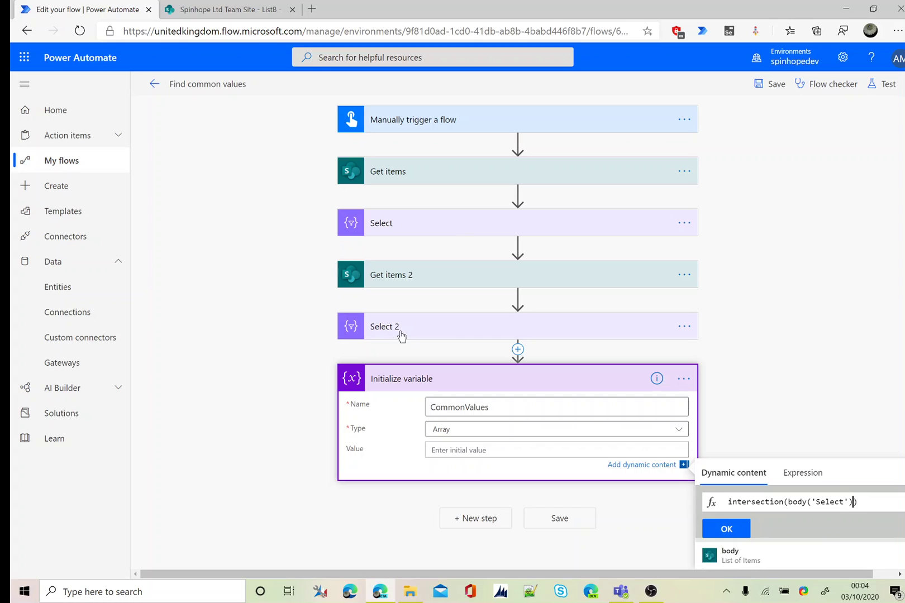
text(,)
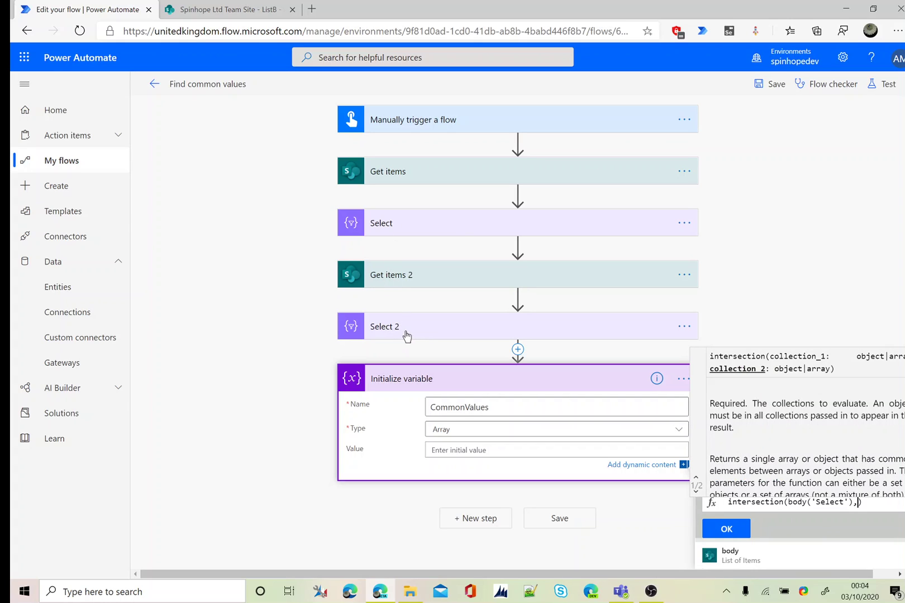
scroll(774, 523, down, 2)
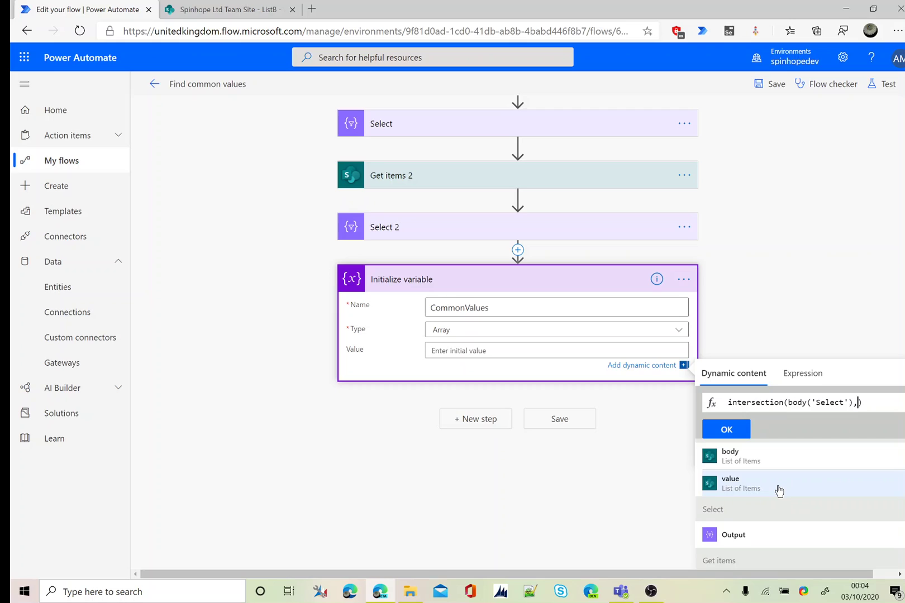
scroll(780, 491, up, 2)
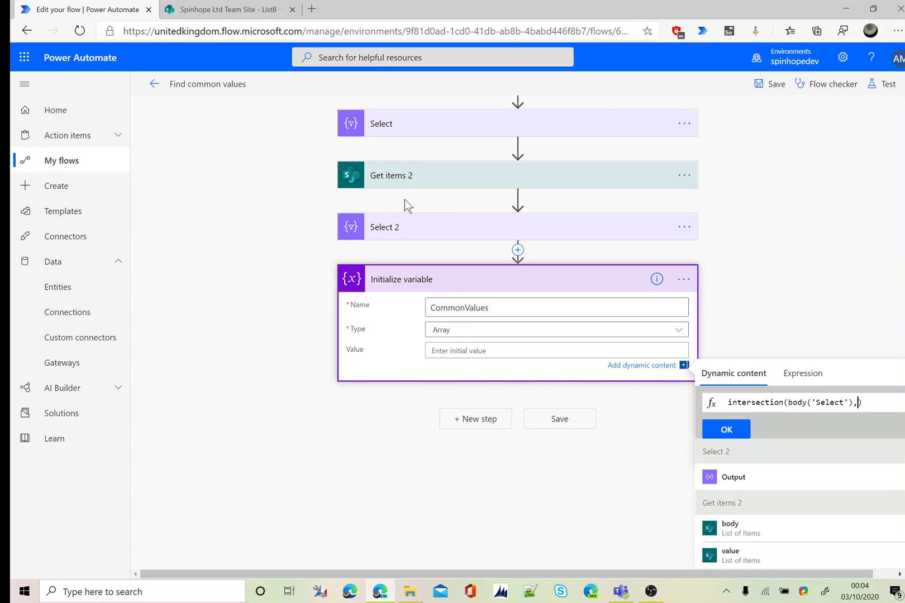
click(742, 479)
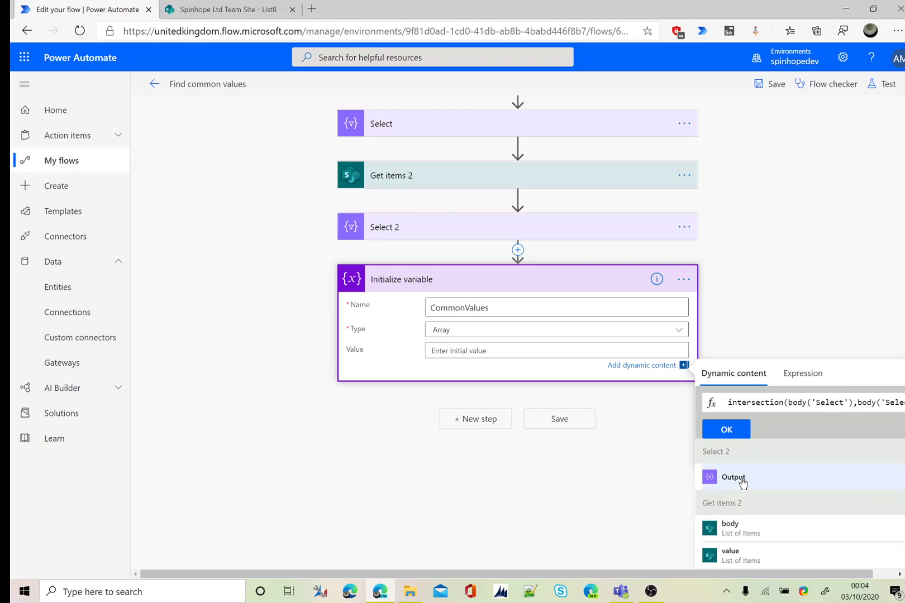
click(725, 429)
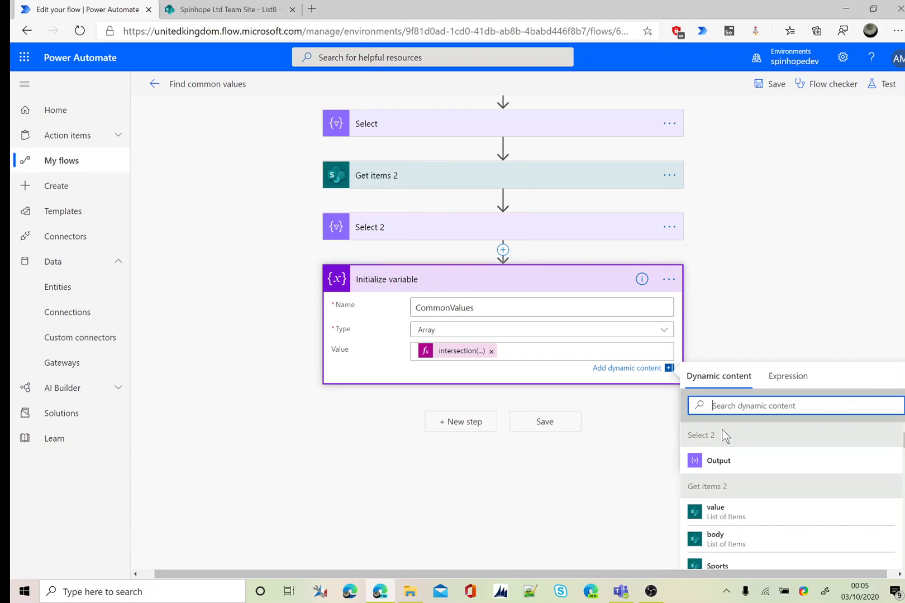
Save the flow and run a test.
click(880, 84)
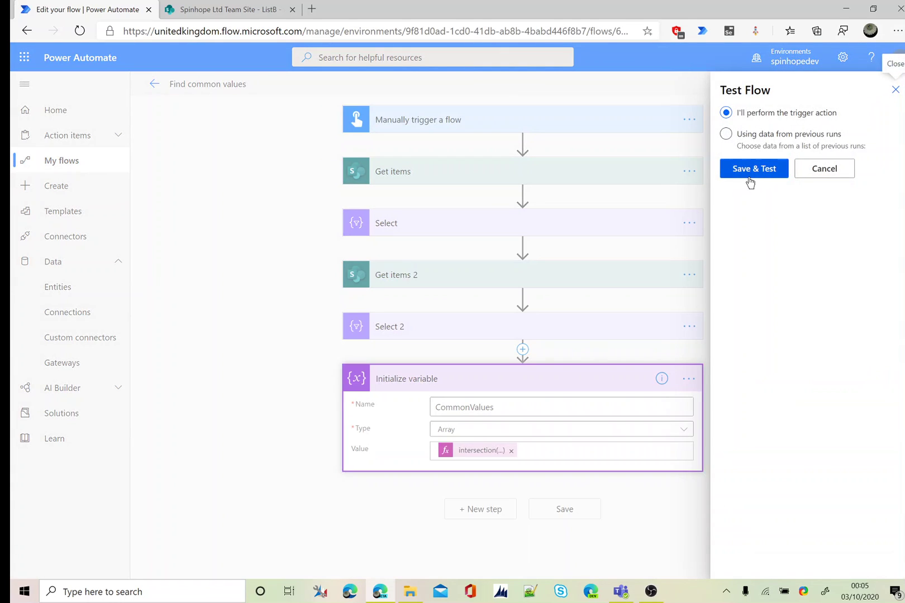
click(751, 170)
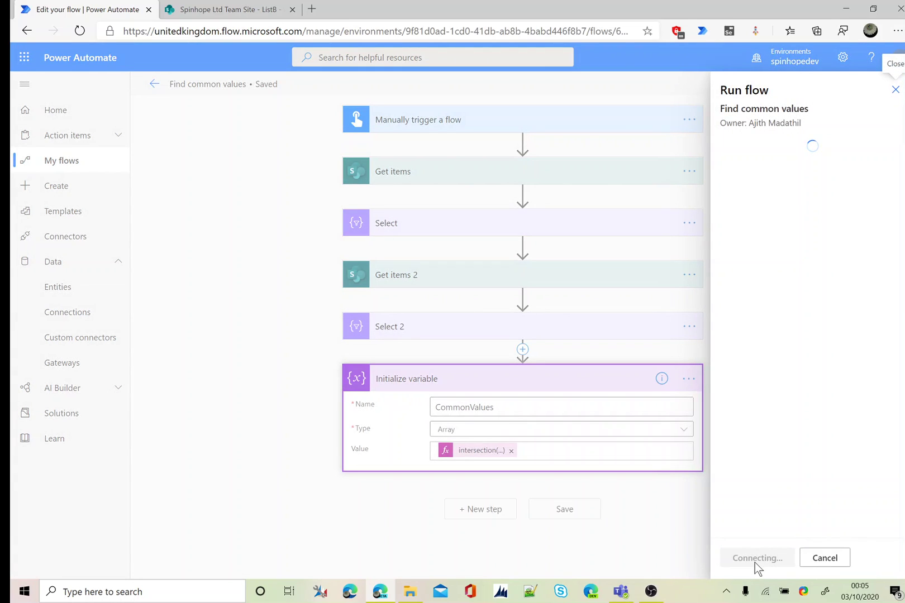
click(753, 561)
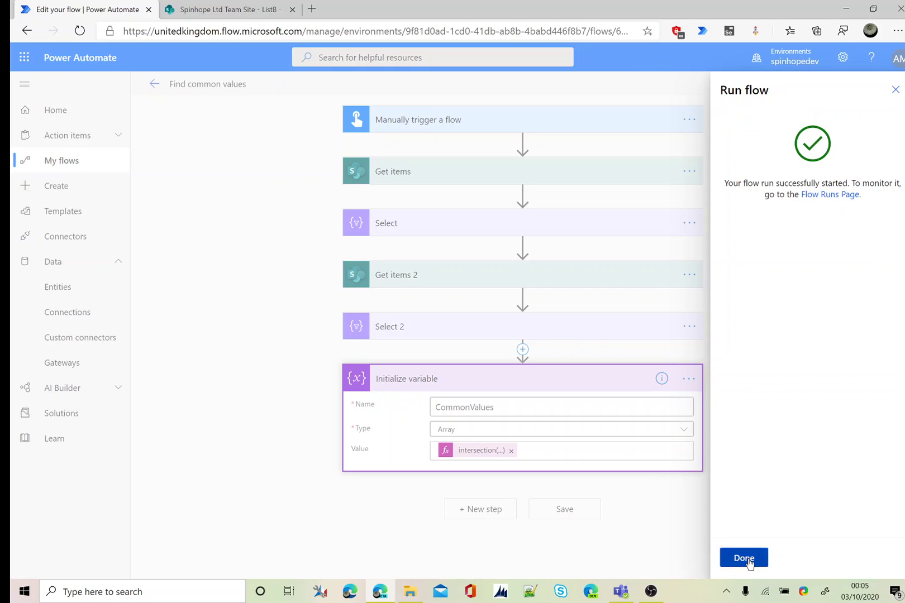
click(748, 559)
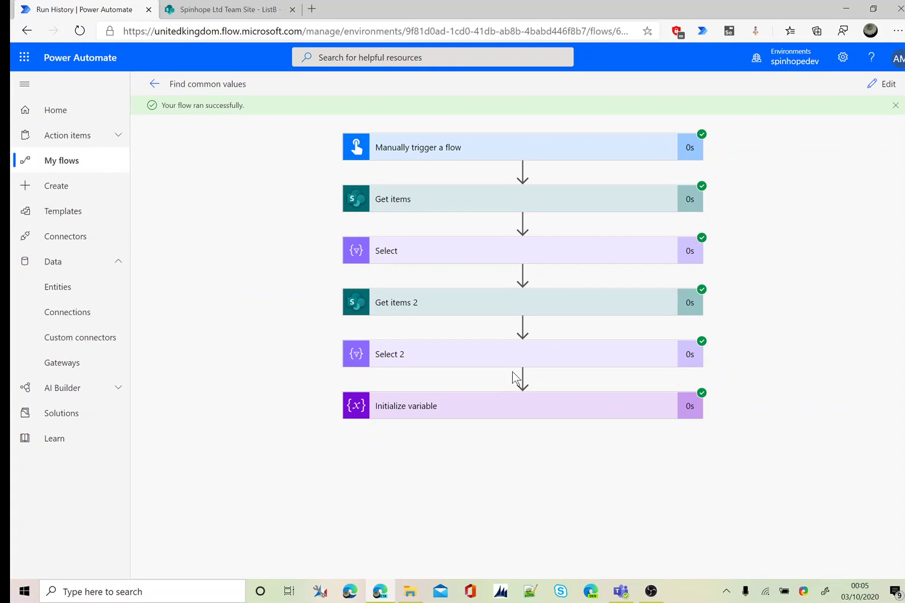
Check the run's Initialize variable step shows CommonValues holding 850, 200, 100 and 300.
click(469, 412)
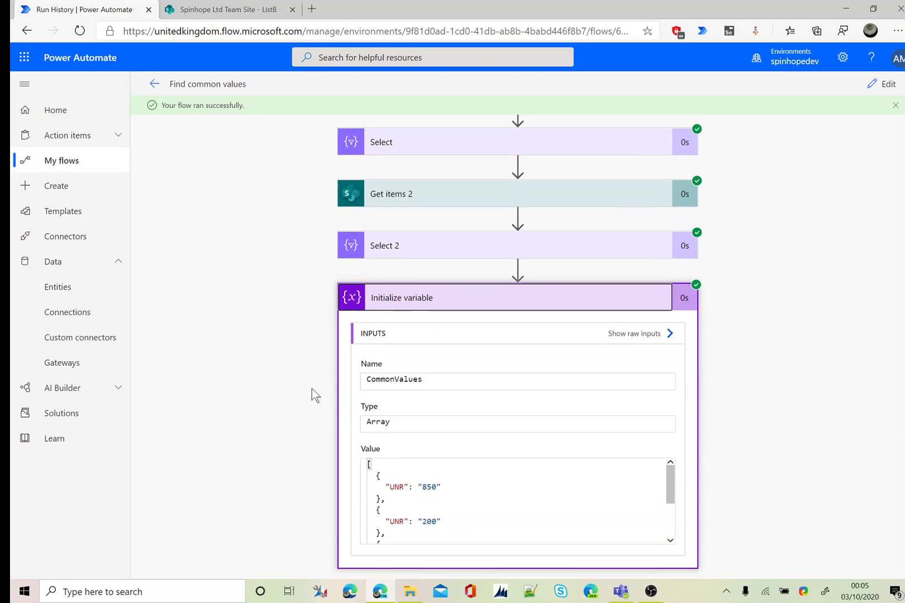
click(379, 449)
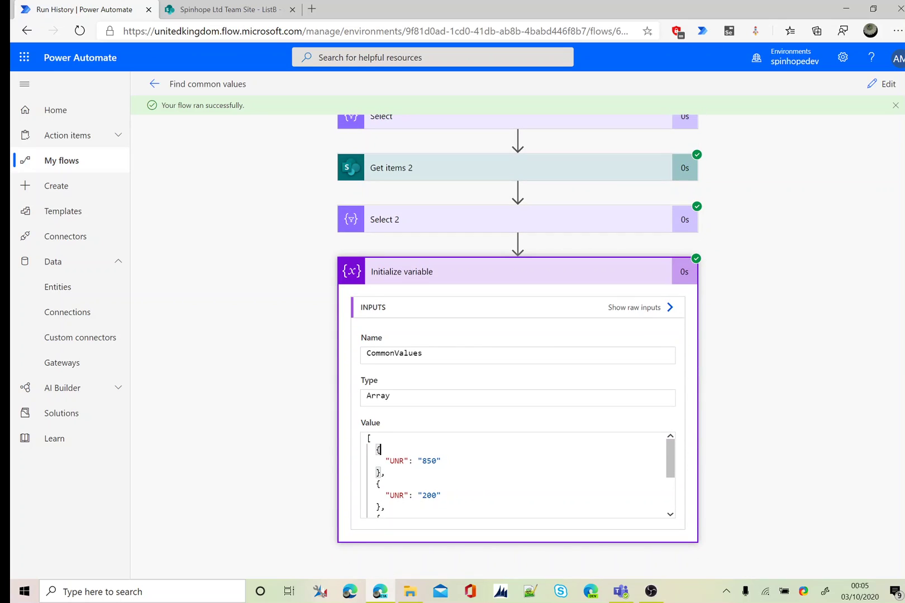
scroll(516, 475, down, 3)
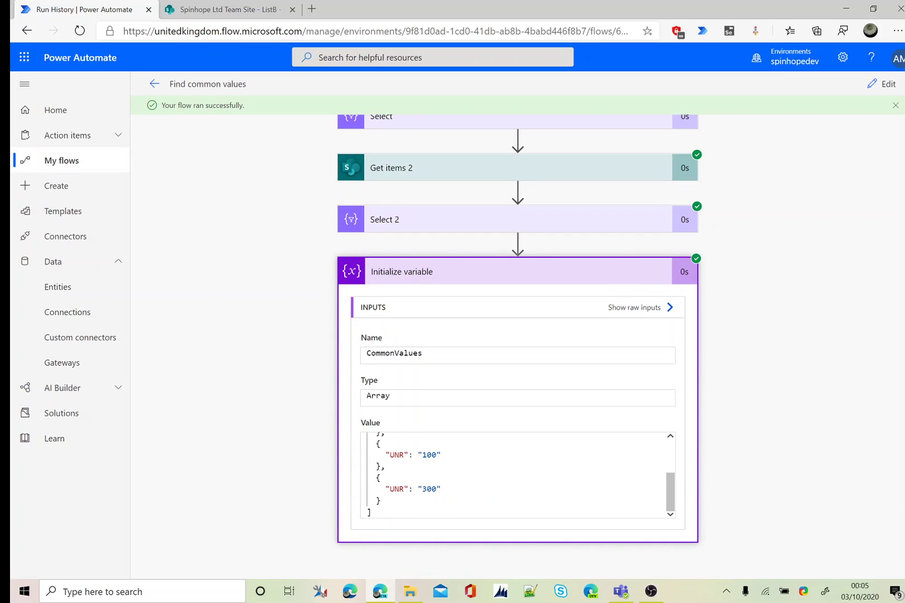
scroll(516, 475, up, 5)
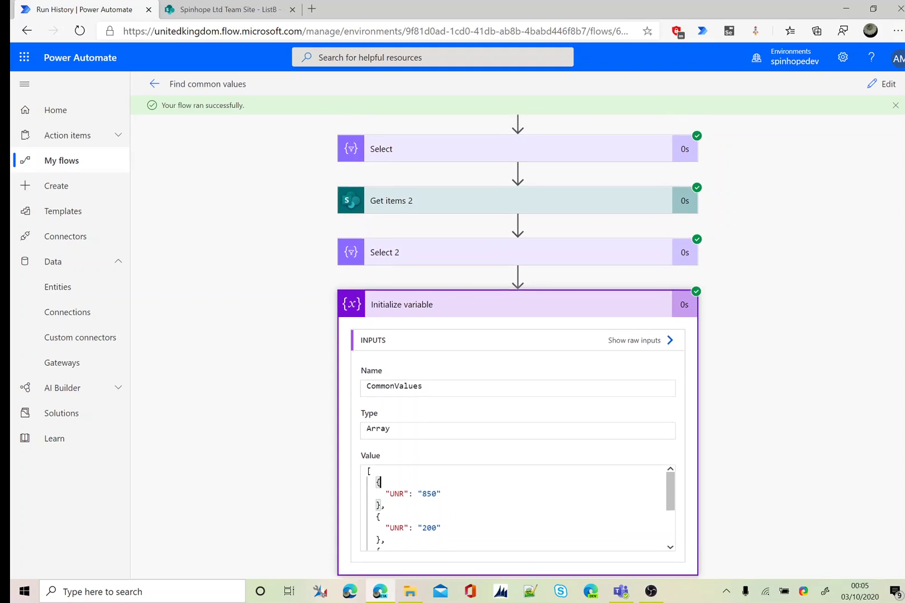
scroll(516, 474, up, 2)
click(217, 14)
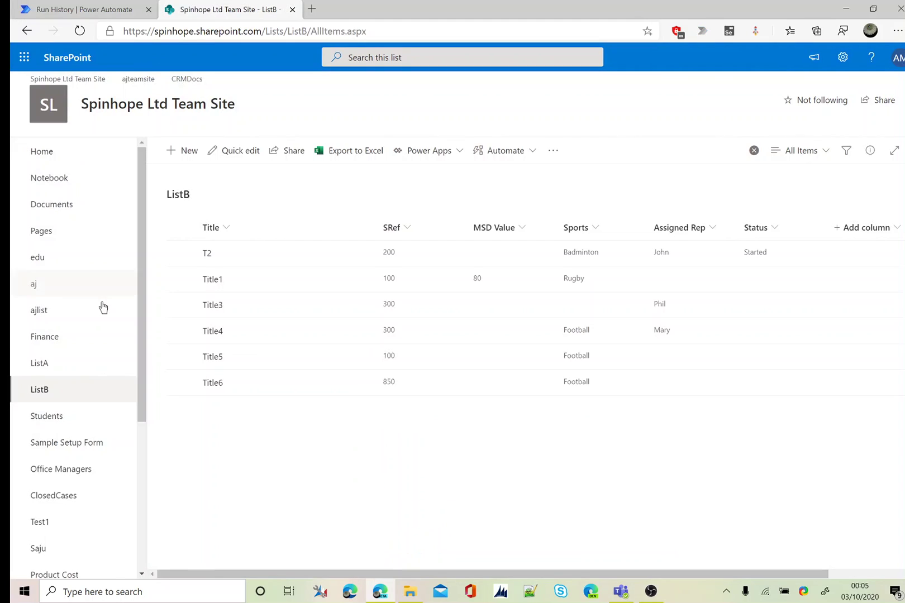
click(61, 364)
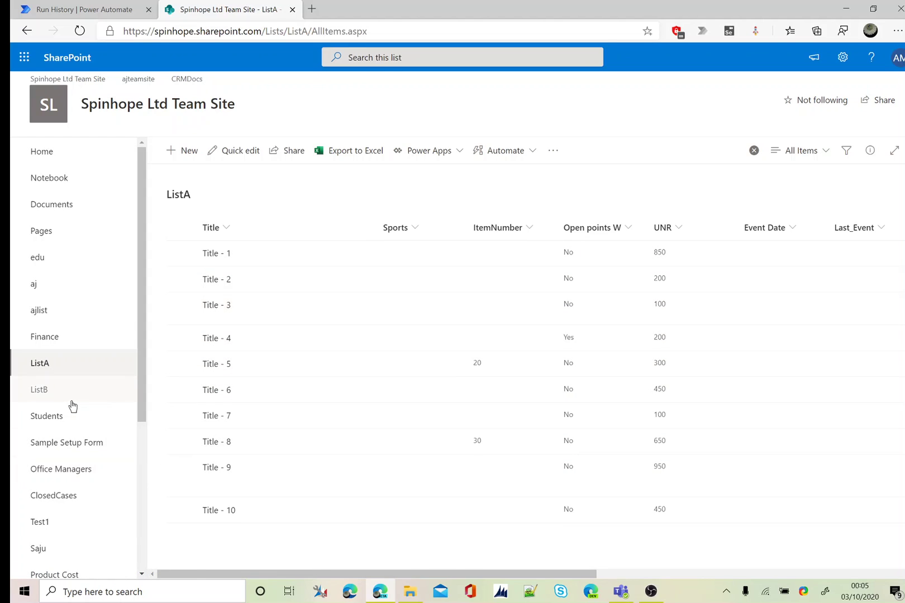
click(51, 392)
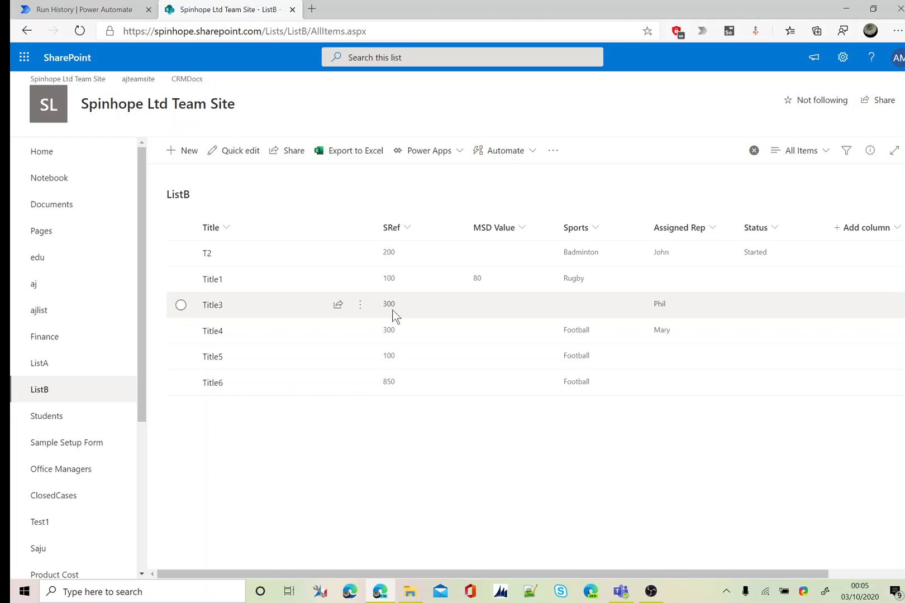
Review the end of the CommonValues output in the flow run results.
click(98, 10)
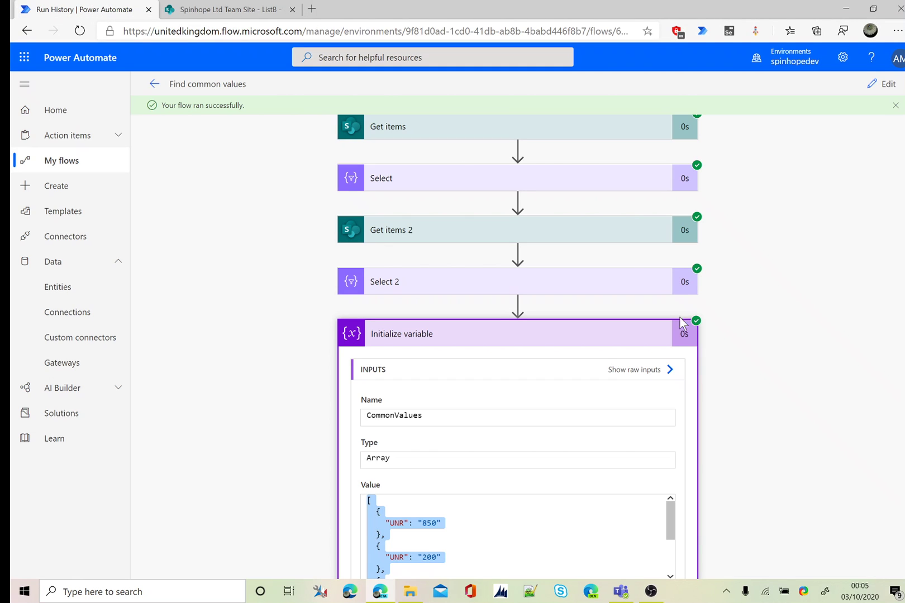
scroll(764, 396, down, 1)
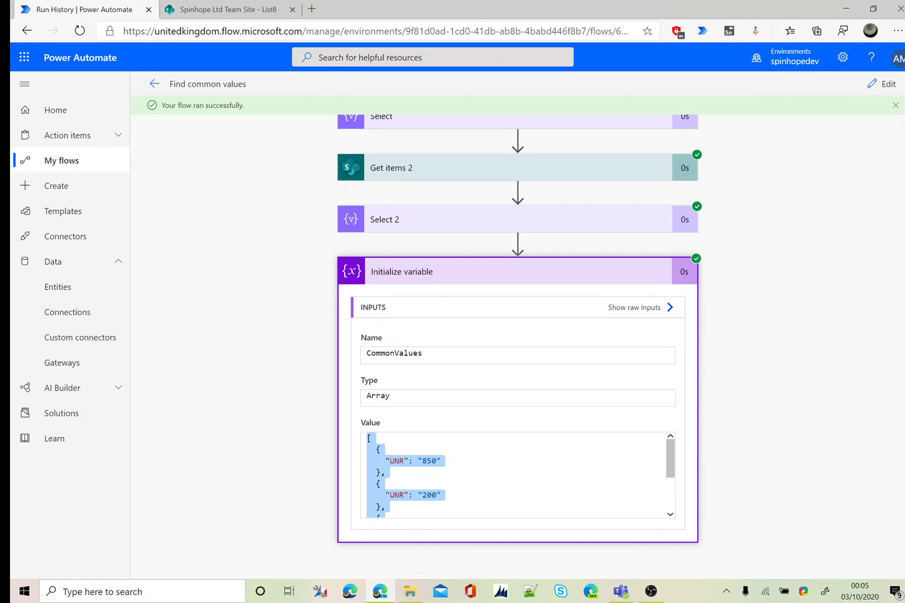
click(441, 460)
key(Down)
key(Down)
key(Down)
key(Down)
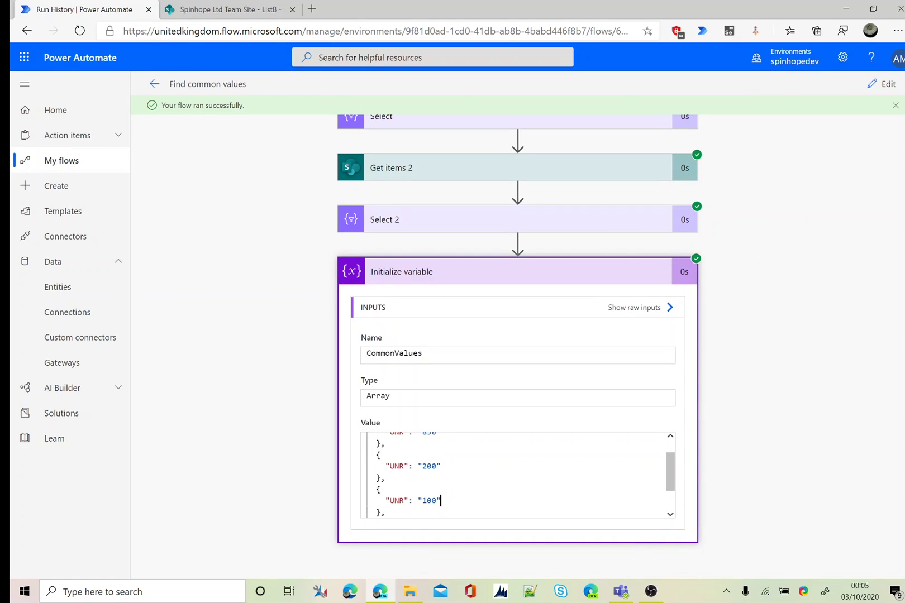
key(Down)
key(Down)
key(Down)
key(Down)
key(Down)
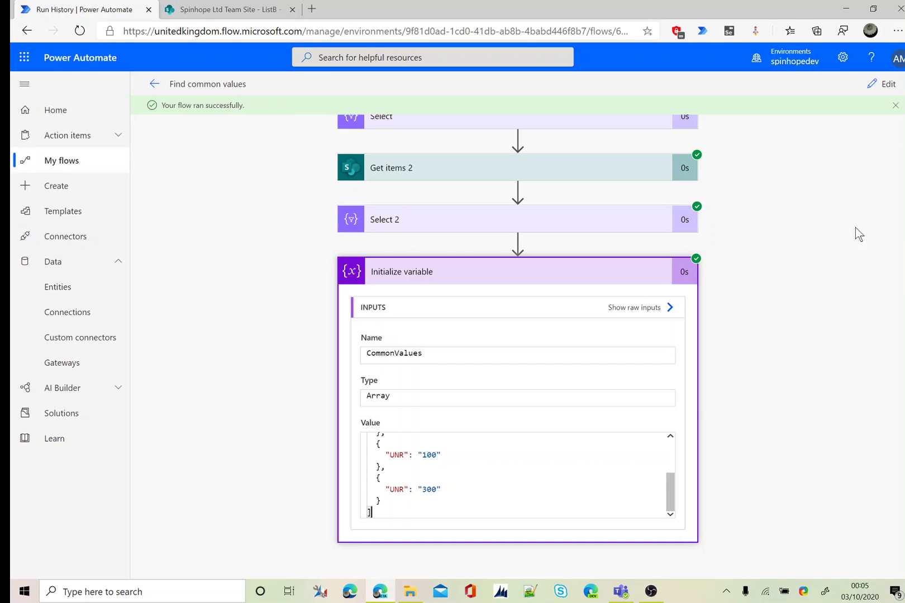
Put the flow back into edit mode and inspect the intersection expression.
click(882, 84)
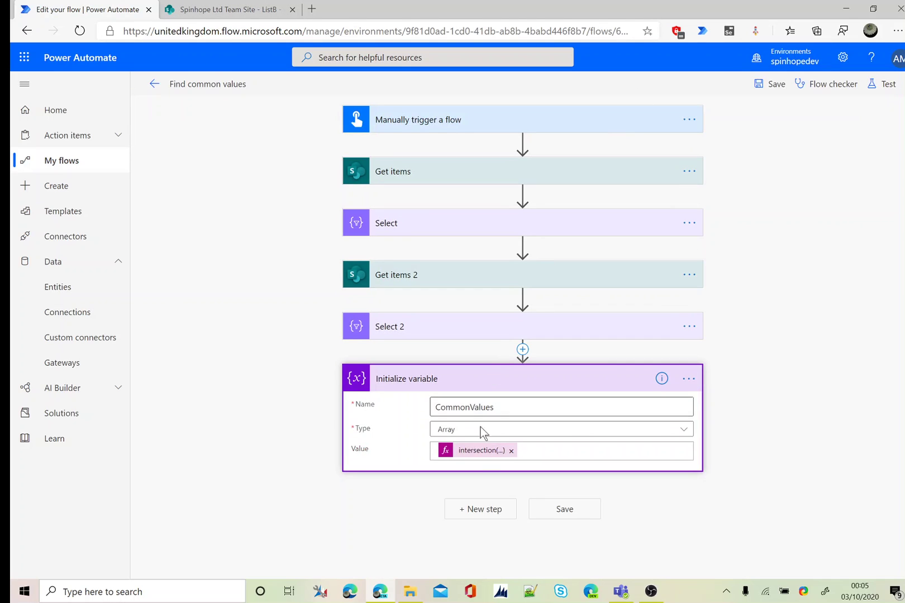
click(473, 452)
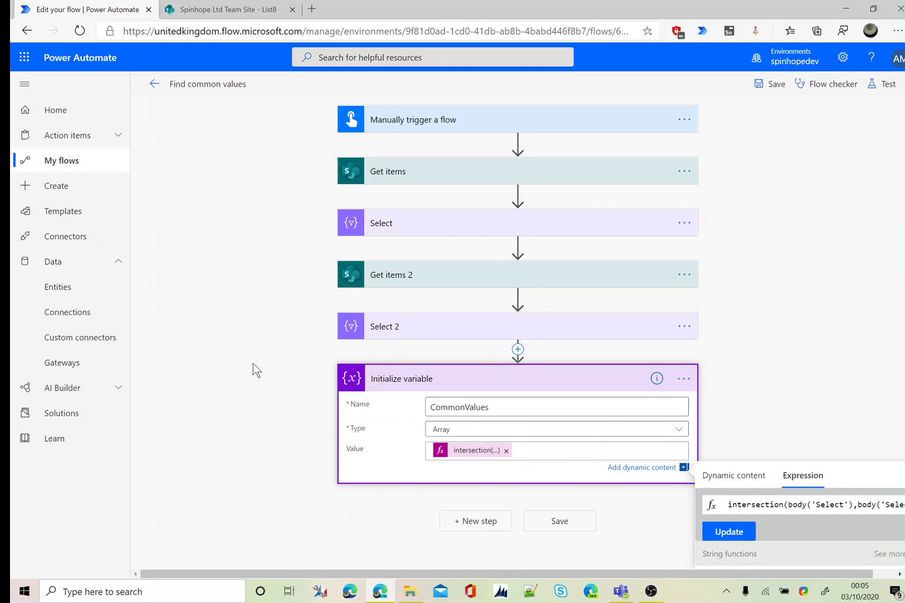
scroll(809, 392, down, 3)
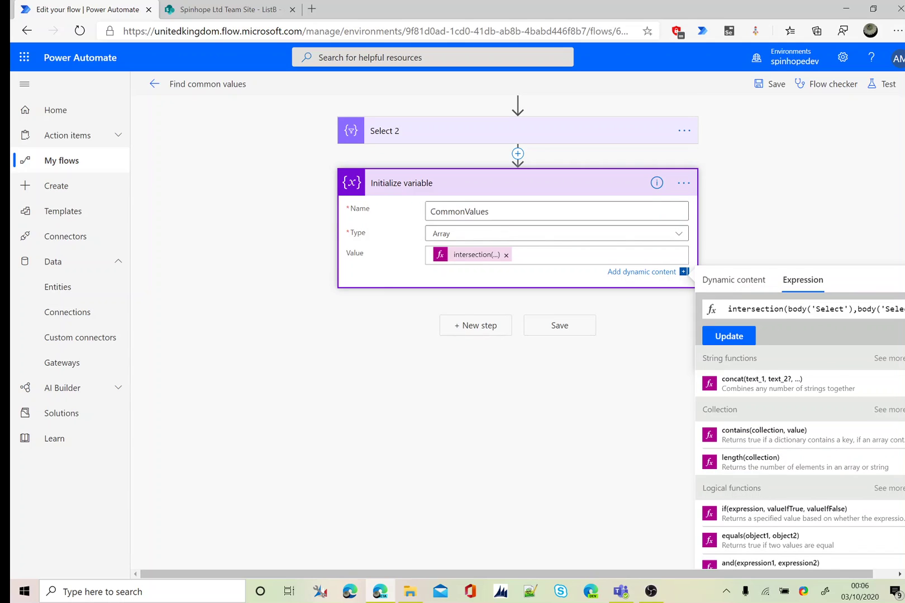
scroll(488, 422, up, 1)
scroll(487, 422, up, 2)
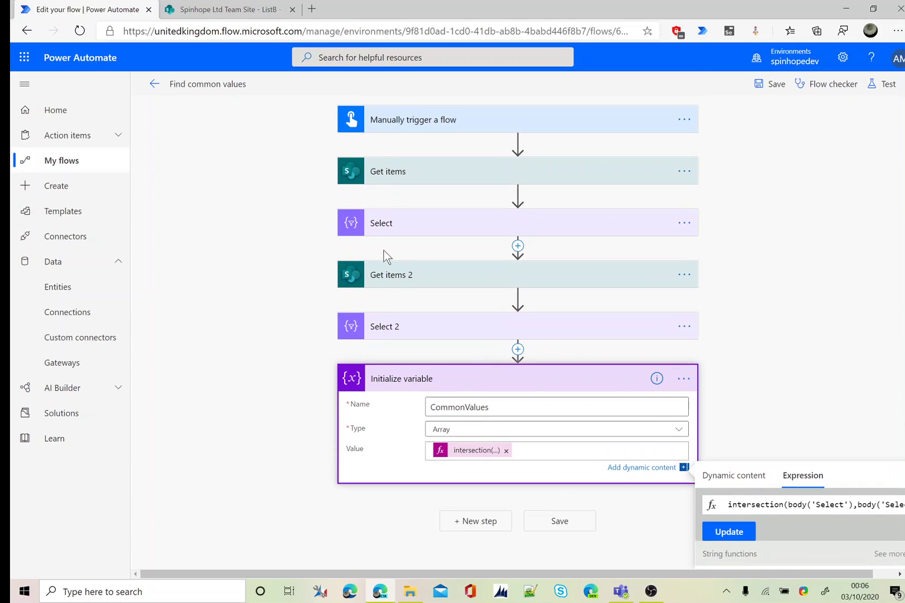
Expand Select and Select 2, highlighting their UNR keys mapped from UNR and SRef.
click(435, 230)
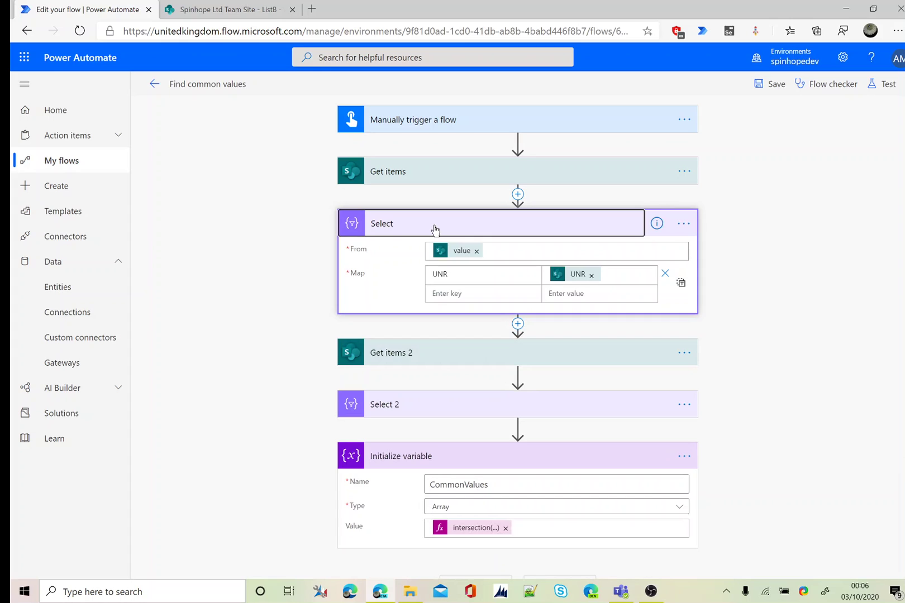
click(461, 407)
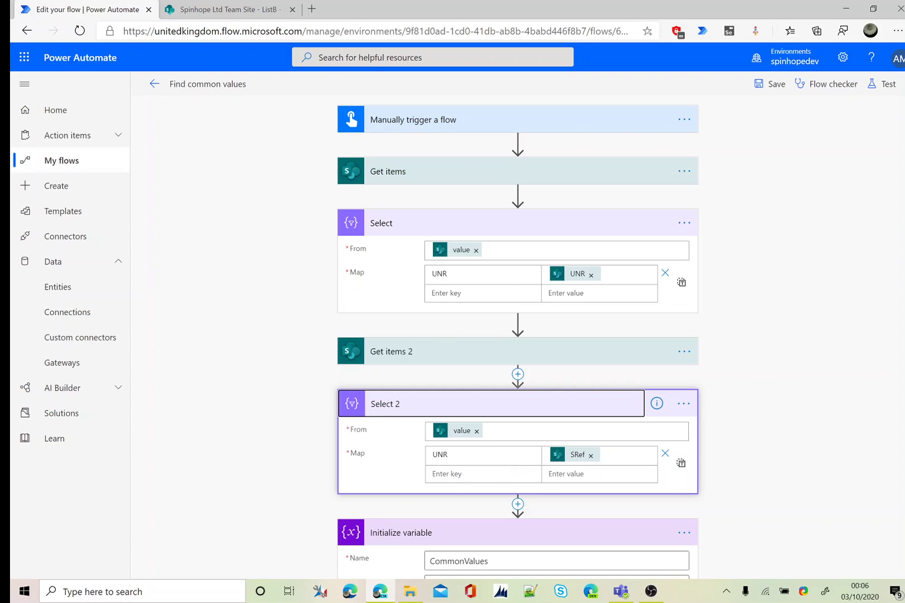
double_click(440, 274)
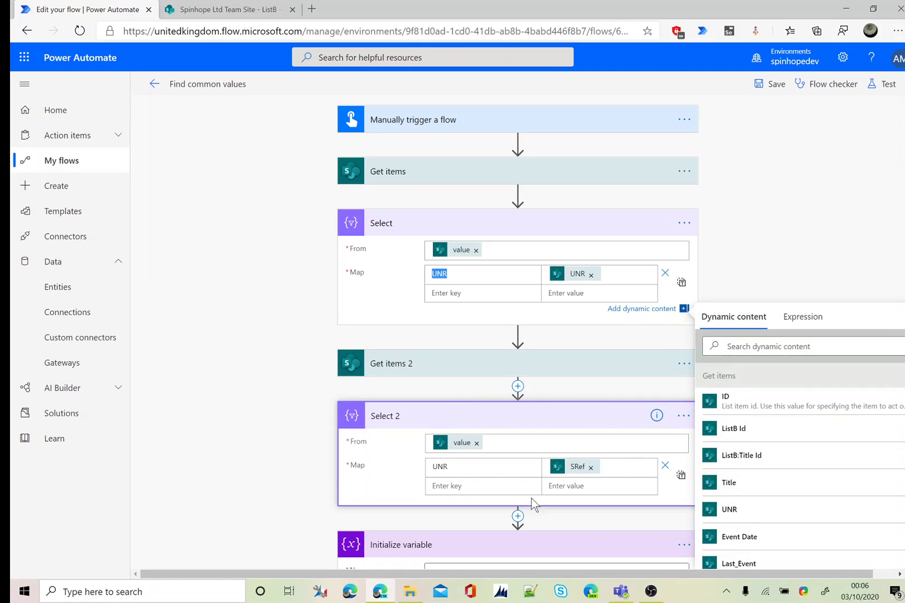
double_click(440, 467)
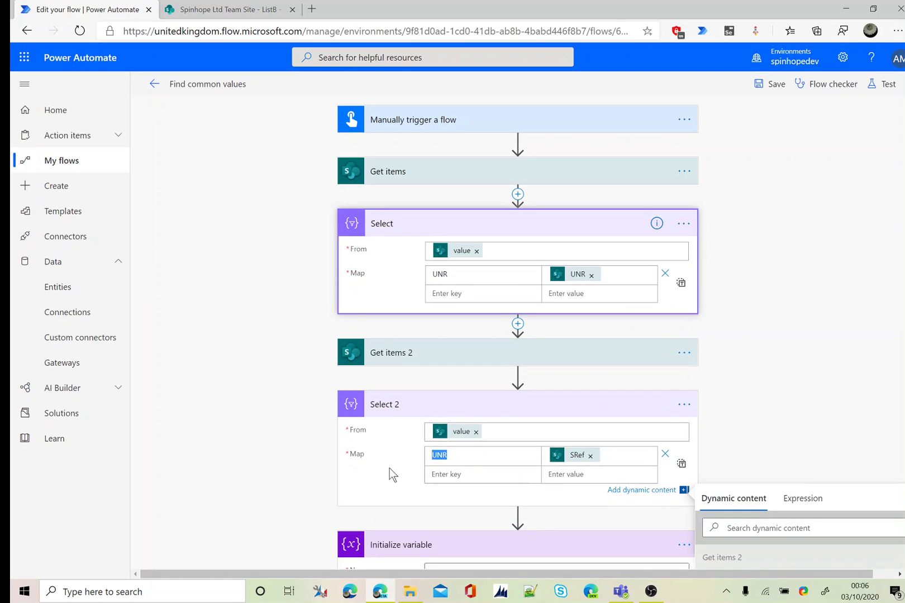
scroll(856, 378, down, 2)
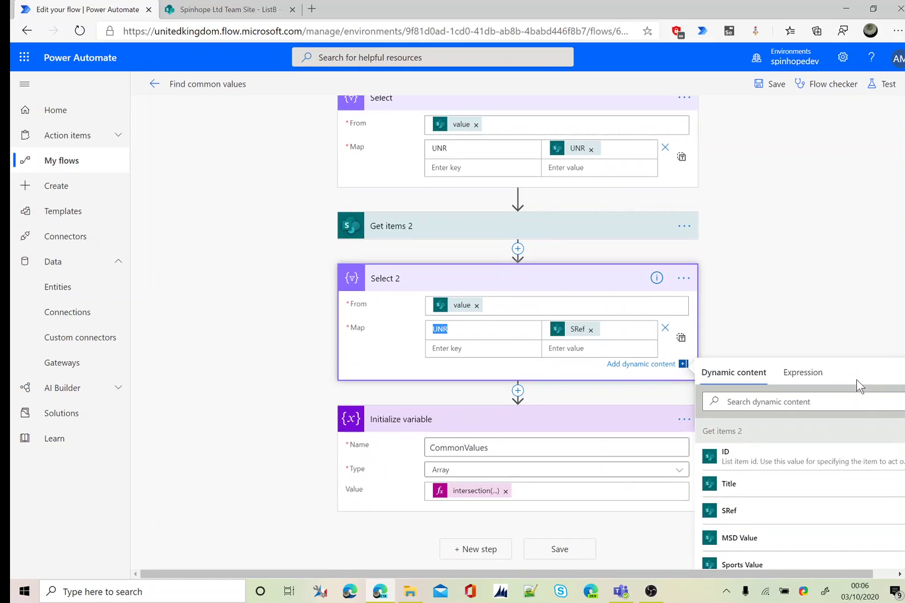